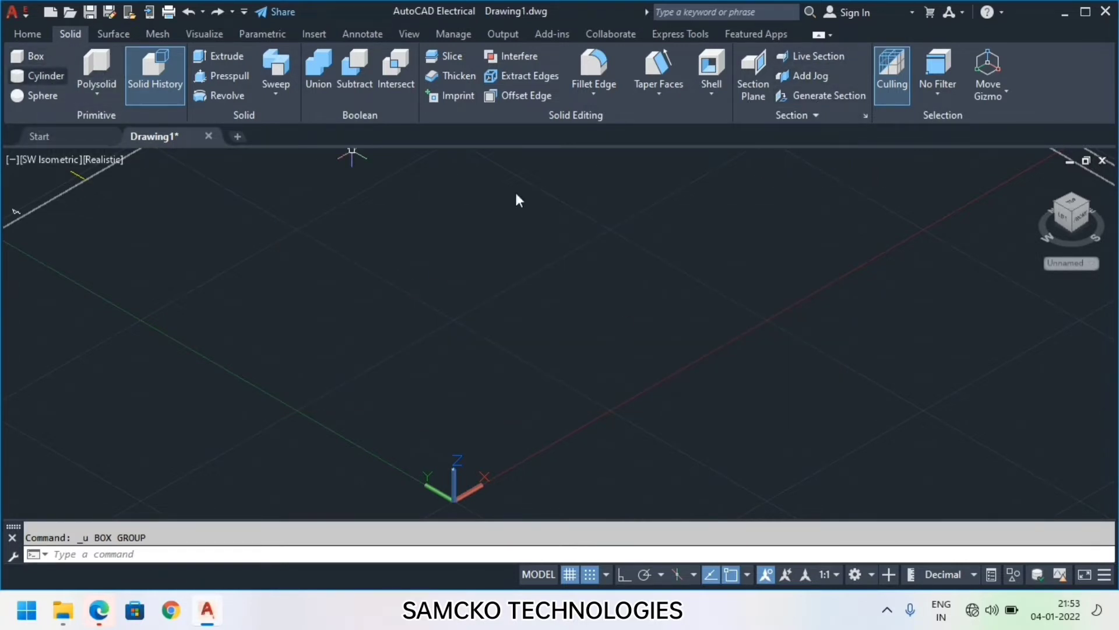
- Draw a solid box freehand beside the X axis, picking two opposite base corners and a height
left_click(43, 56)
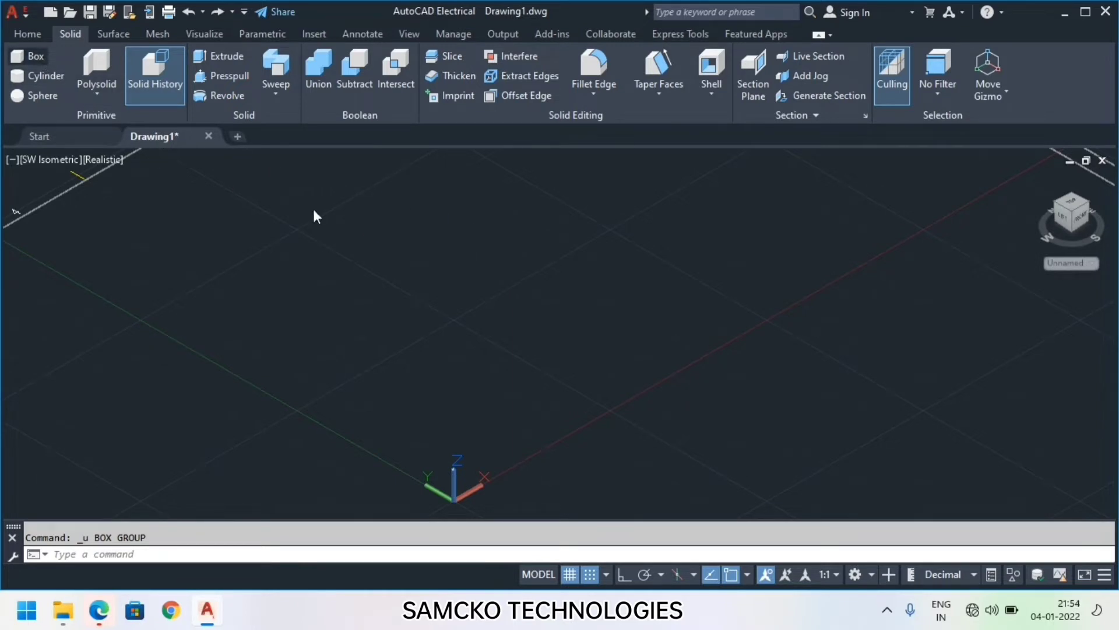
left_click(527, 278)
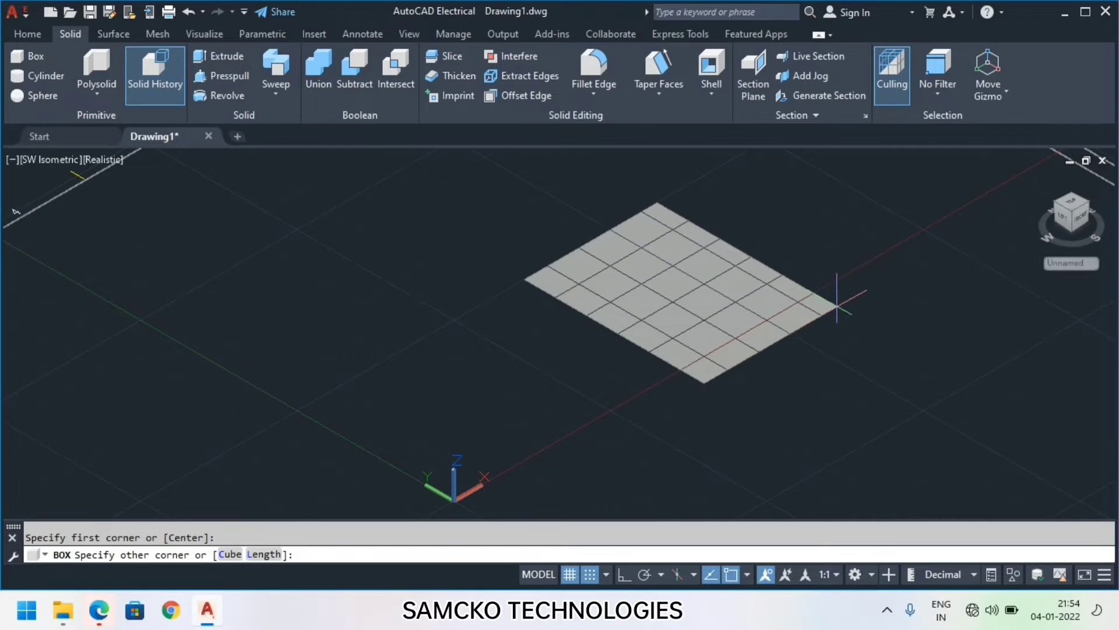
left_click(853, 296)
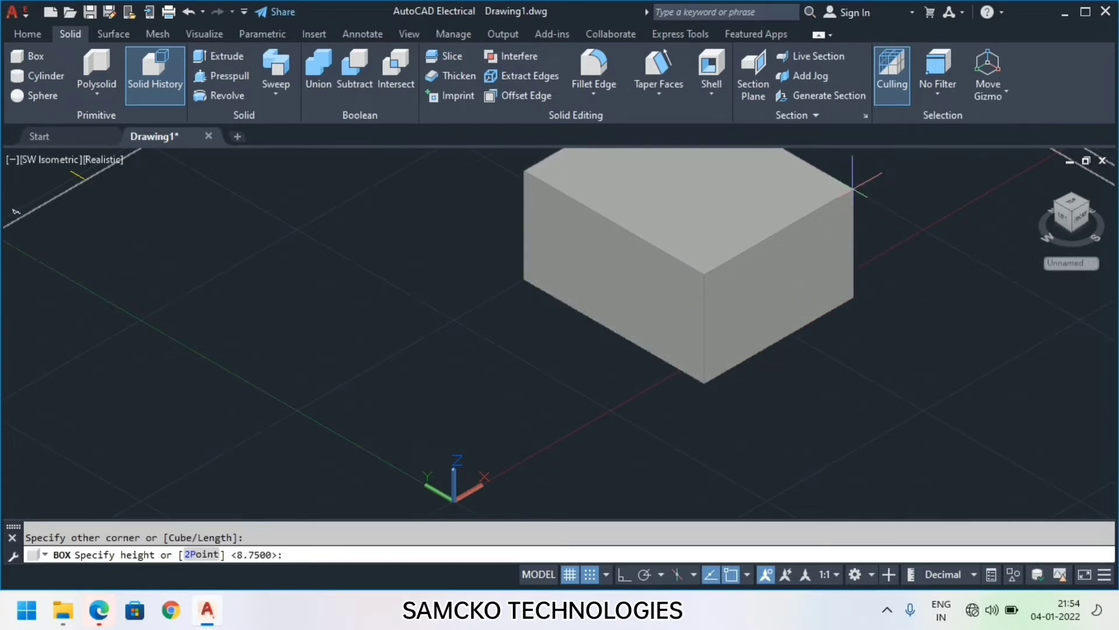
left_click(852, 186)
scroll(867, 198, "down", 3)
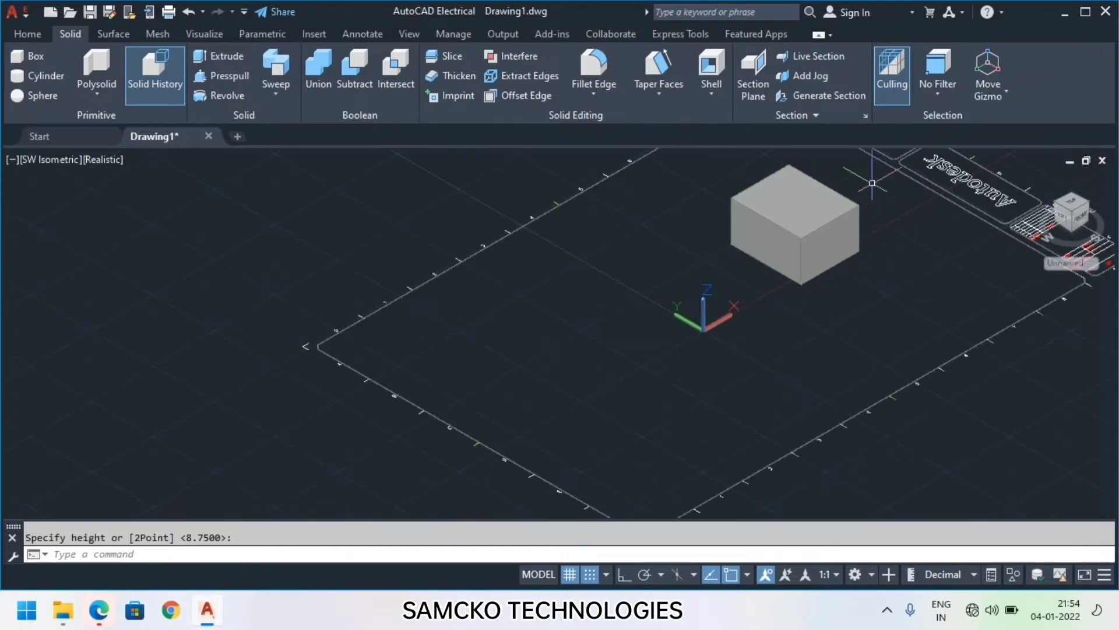
middle_click_drag(873, 178, 673, 303)
scroll(624, 323, "up", 3)
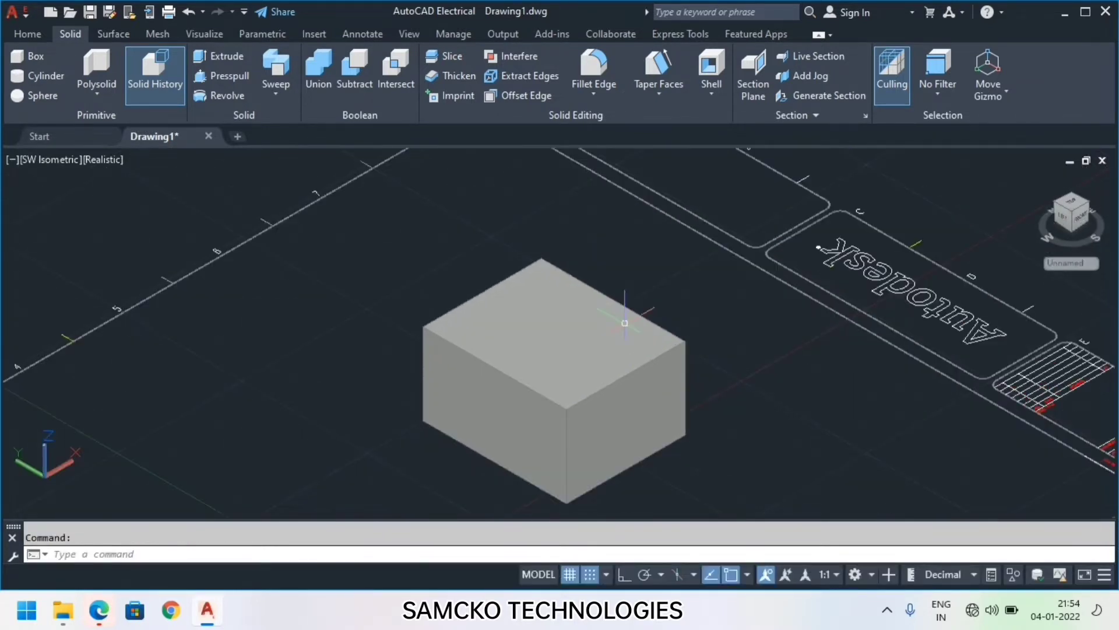
scroll(558, 409, "down", 2)
middle_click_drag(575, 421, 524, 360)
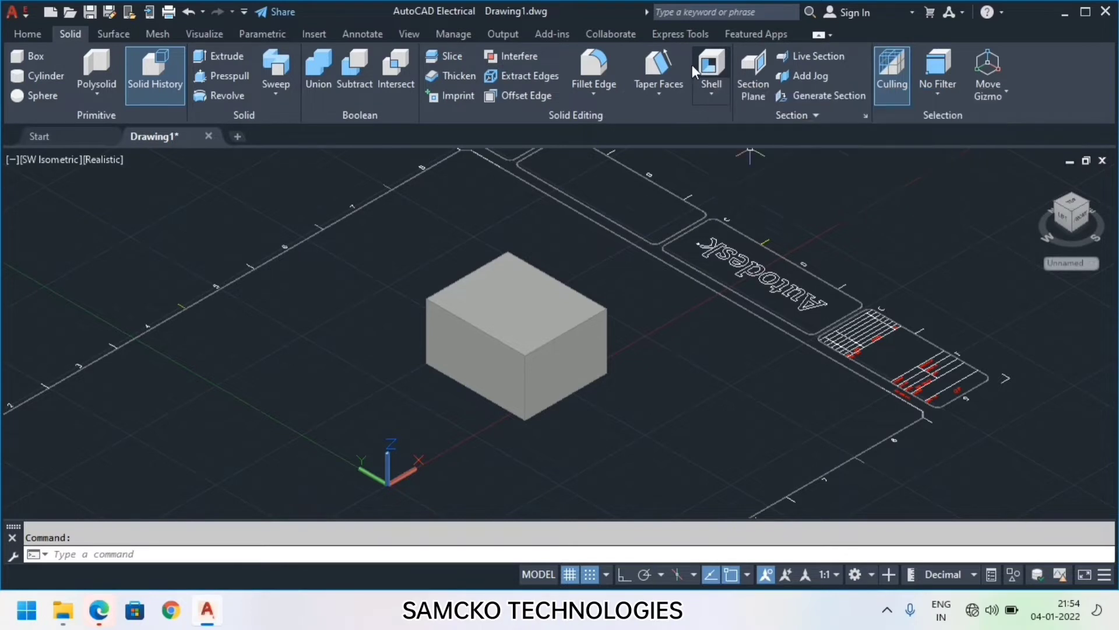
- Shell the box with an offset distance of 1, without removing any faces
left_click(712, 70)
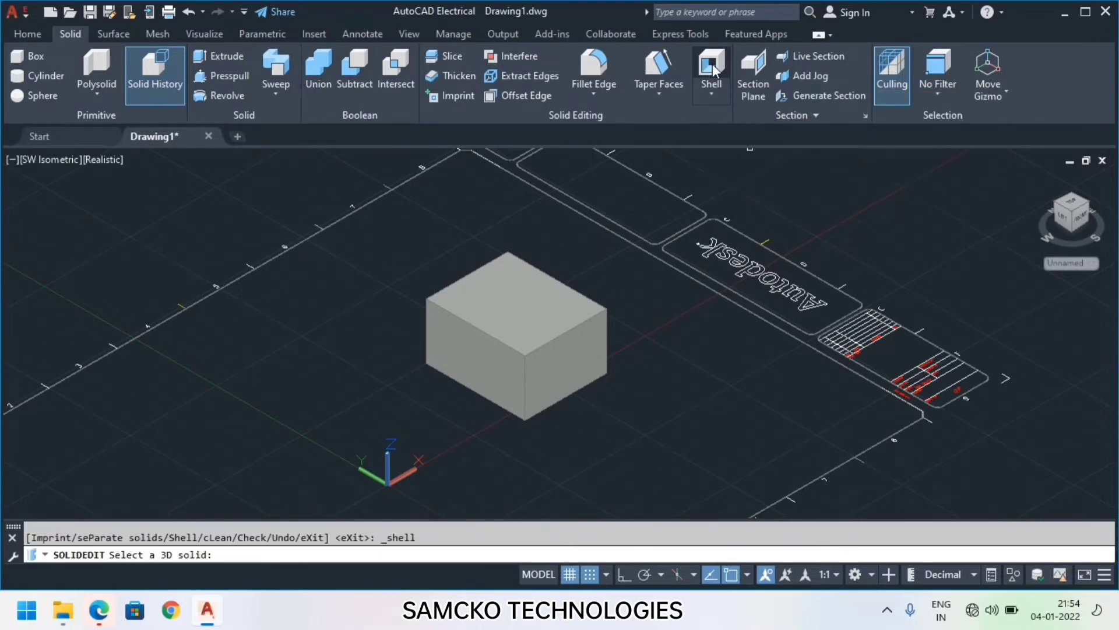
left_click(554, 330)
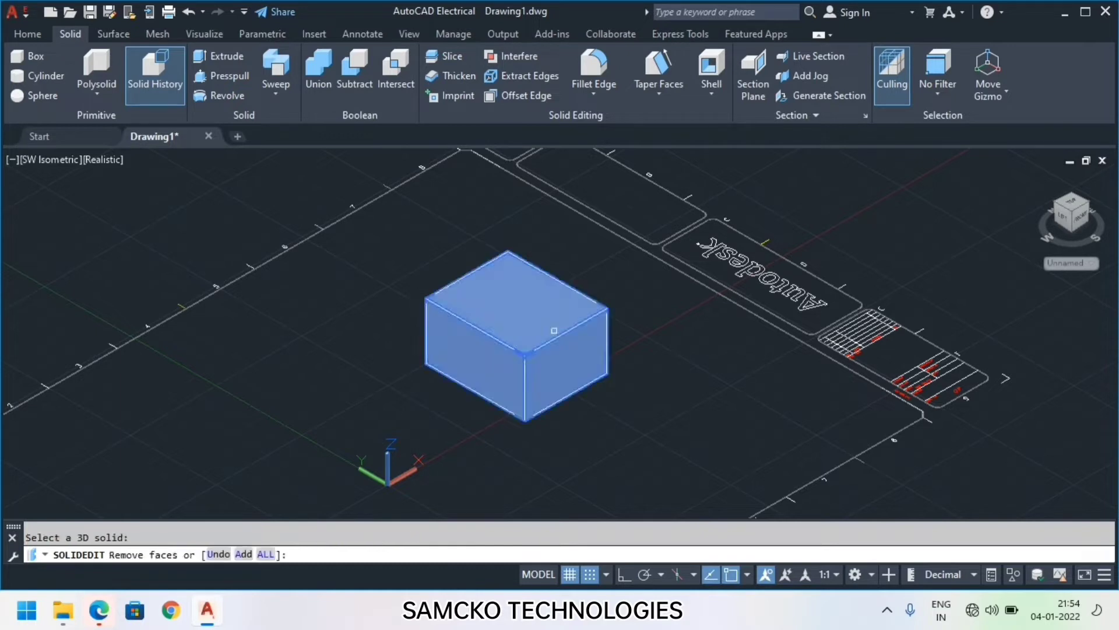
key("Return")
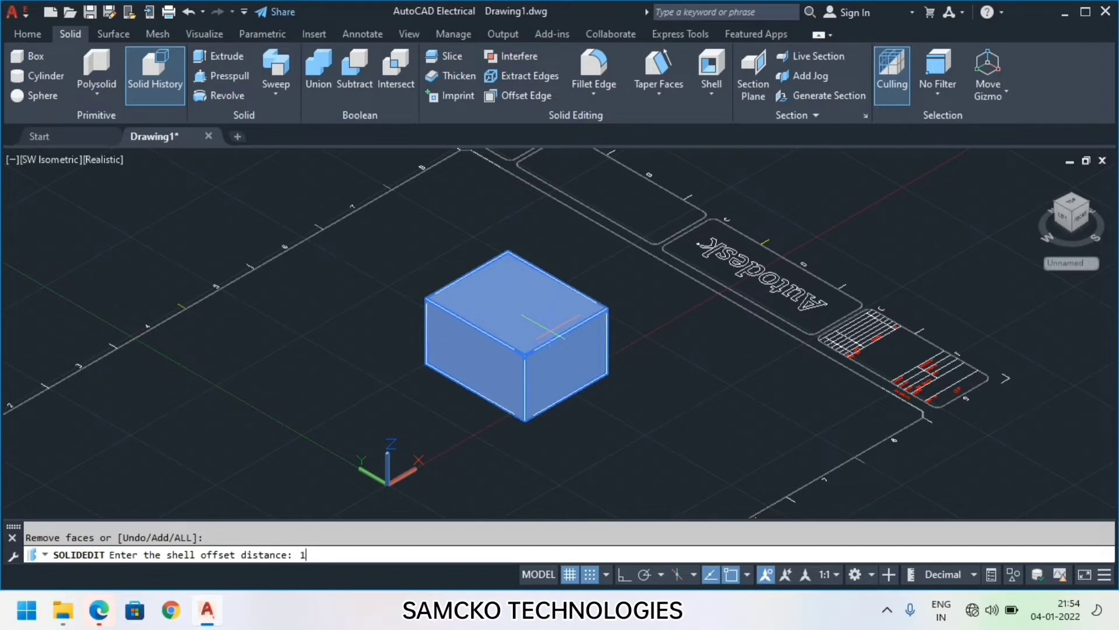
key("Return")
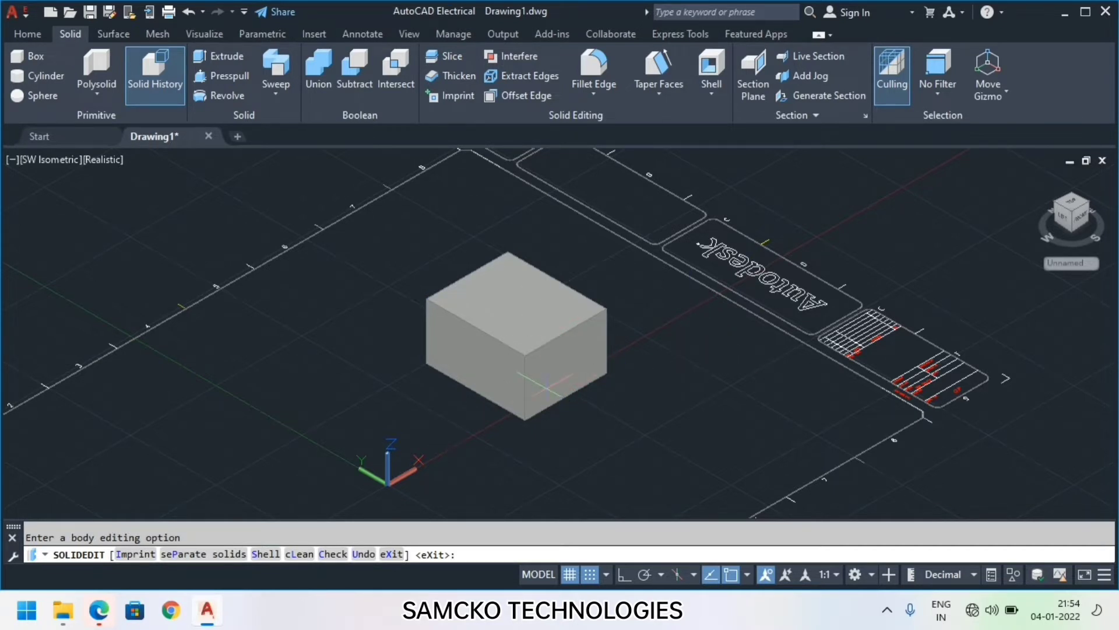
scroll(529, 379, "up", 2)
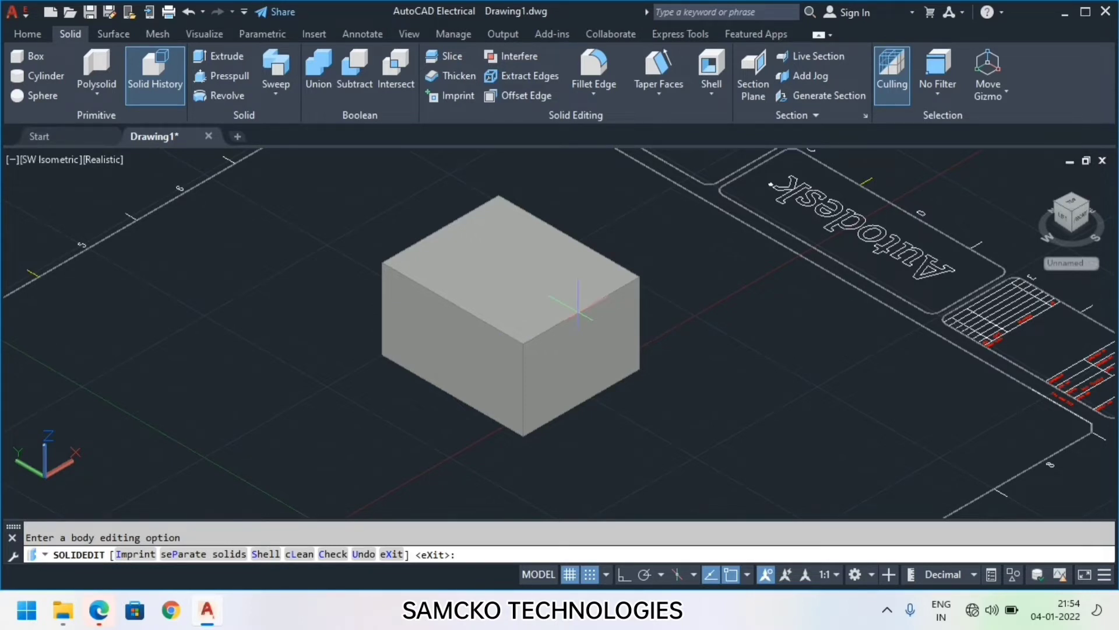
- Draw a stepped section plane across the shelled box in the top view, with the section view direction toward its back half
left_click(752, 76)
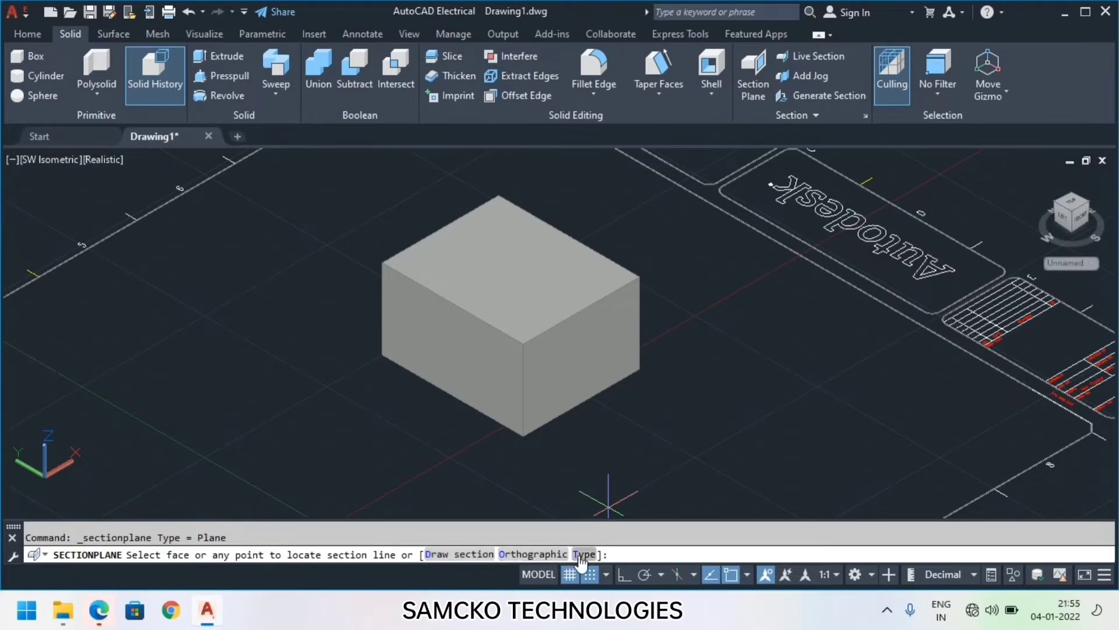
left_click(461, 555)
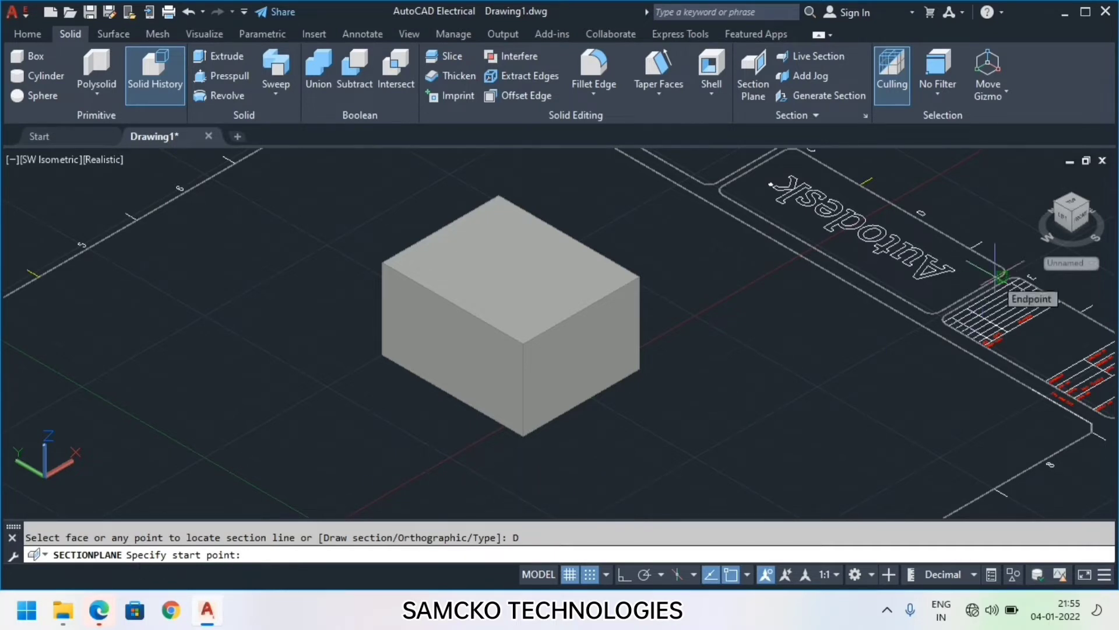
left_click(1071, 204)
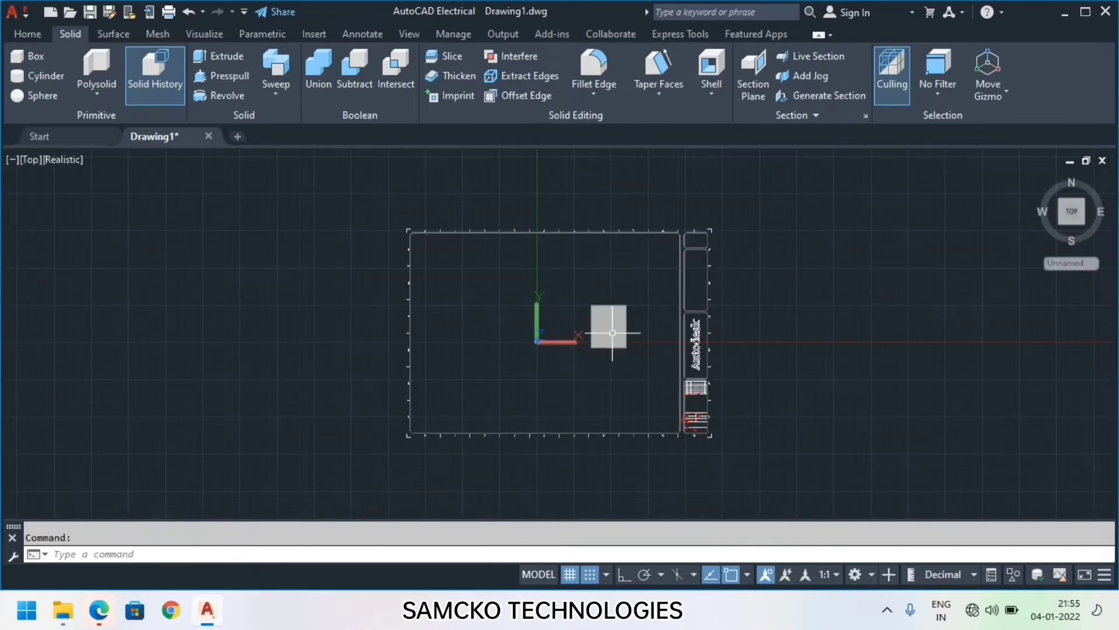
scroll(612, 325, "up", 2)
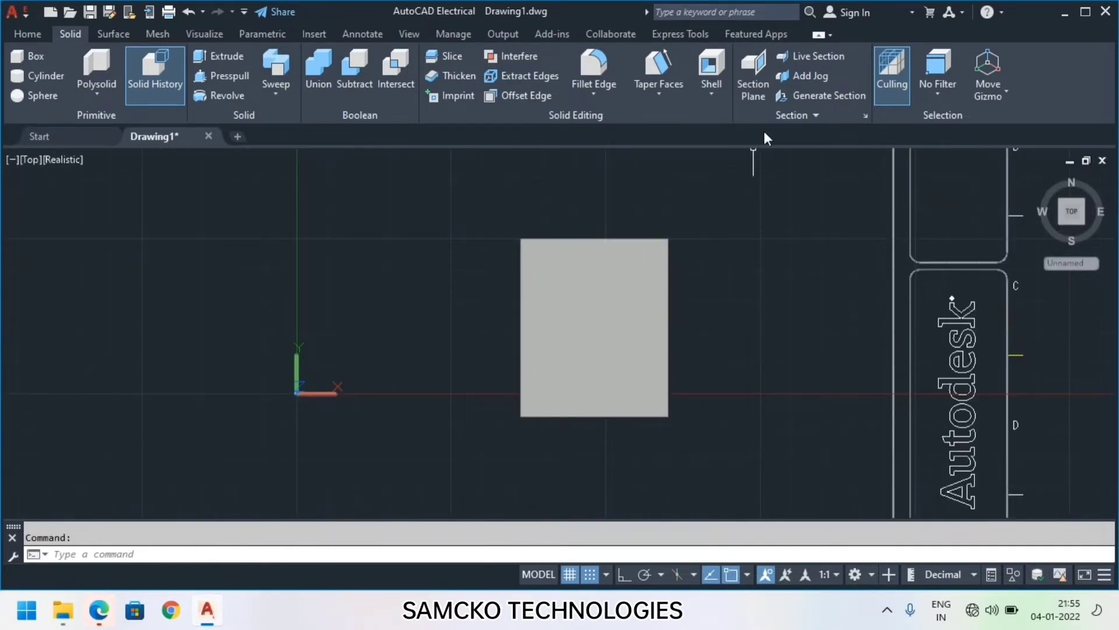
left_click(759, 68)
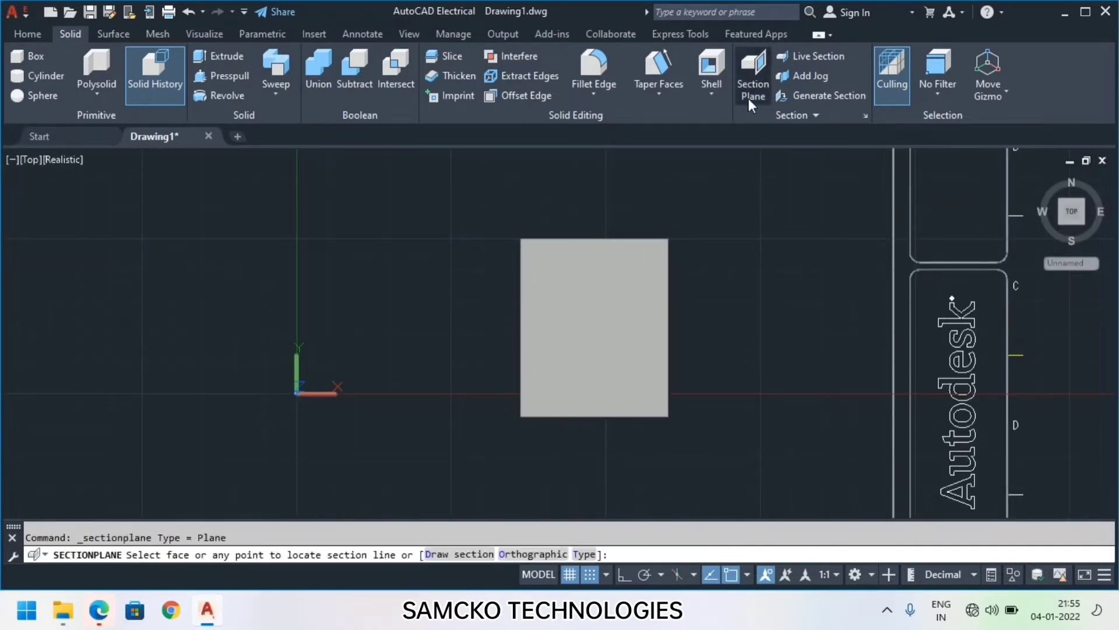
left_click(451, 554)
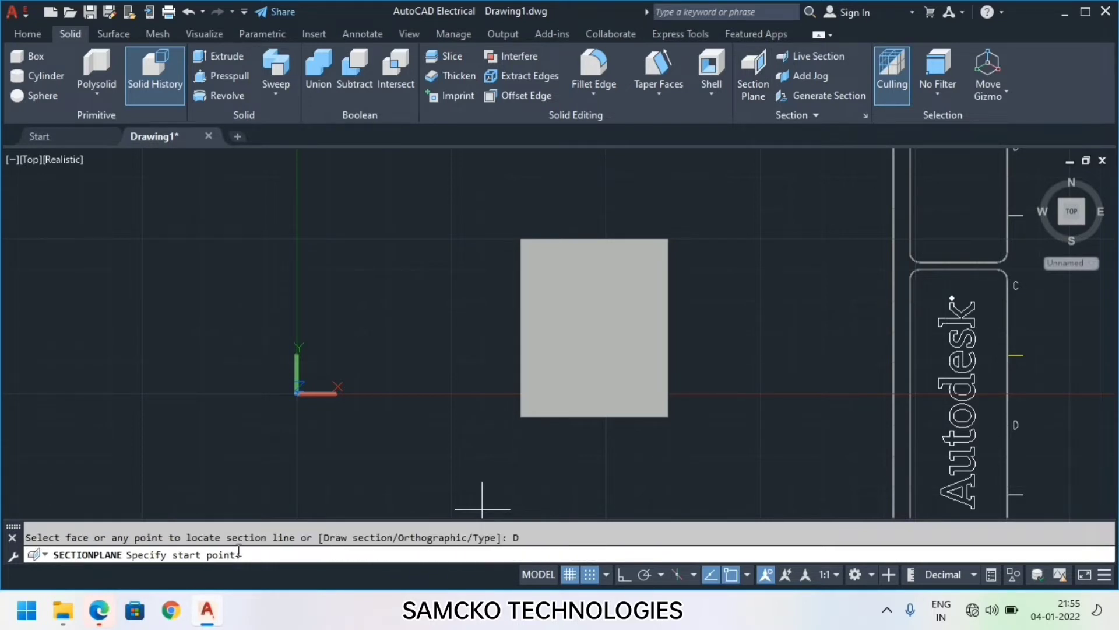
left_click(496, 324)
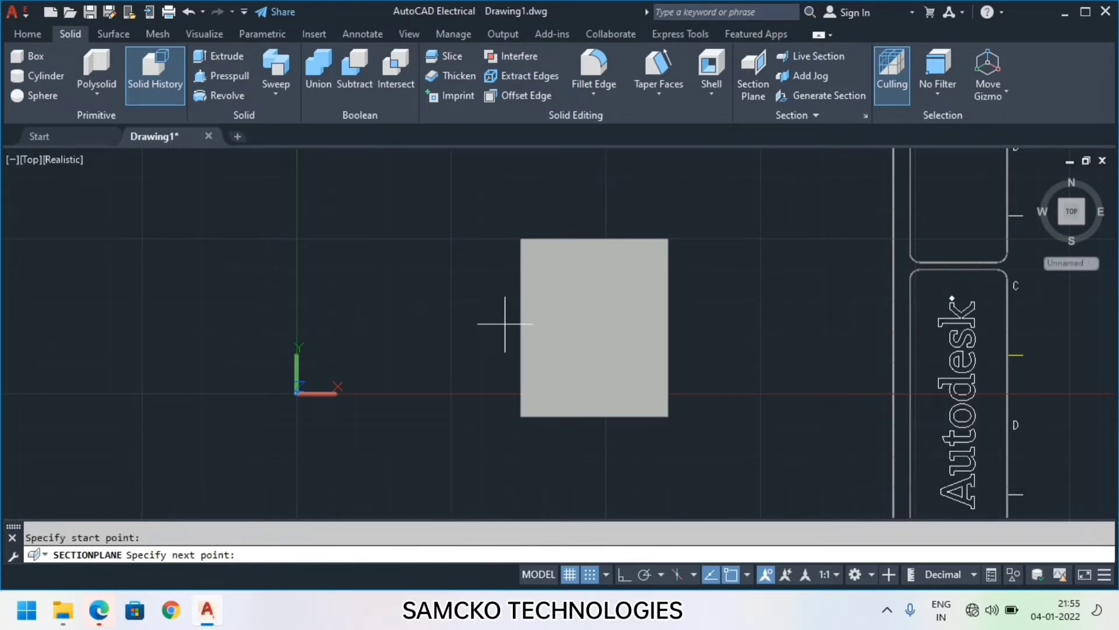
left_click(582, 324)
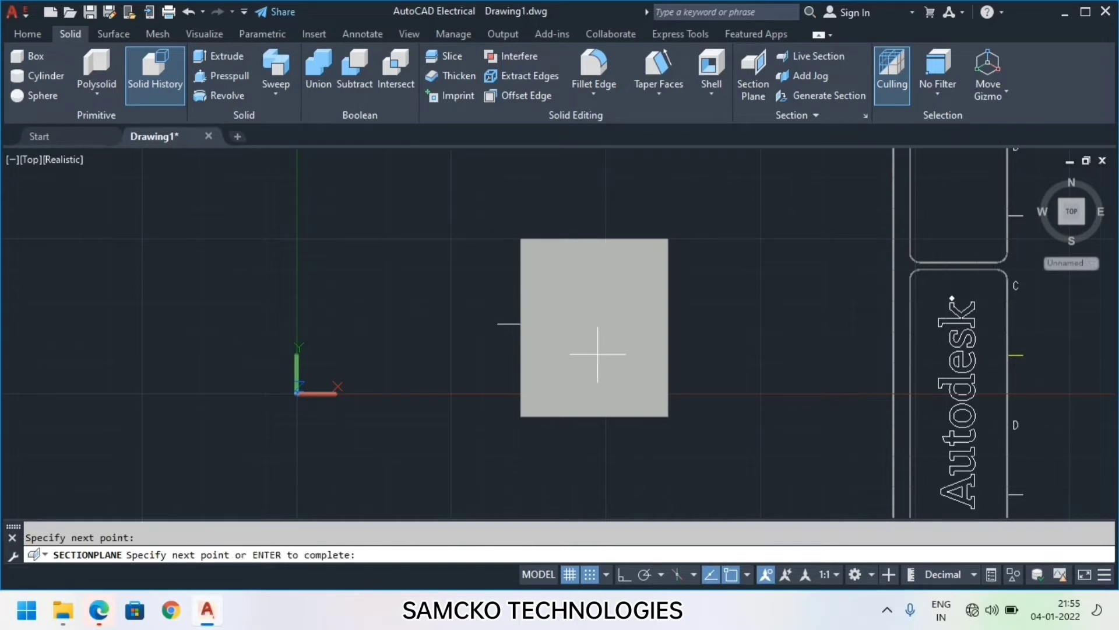
left_click(698, 354)
key("Return")
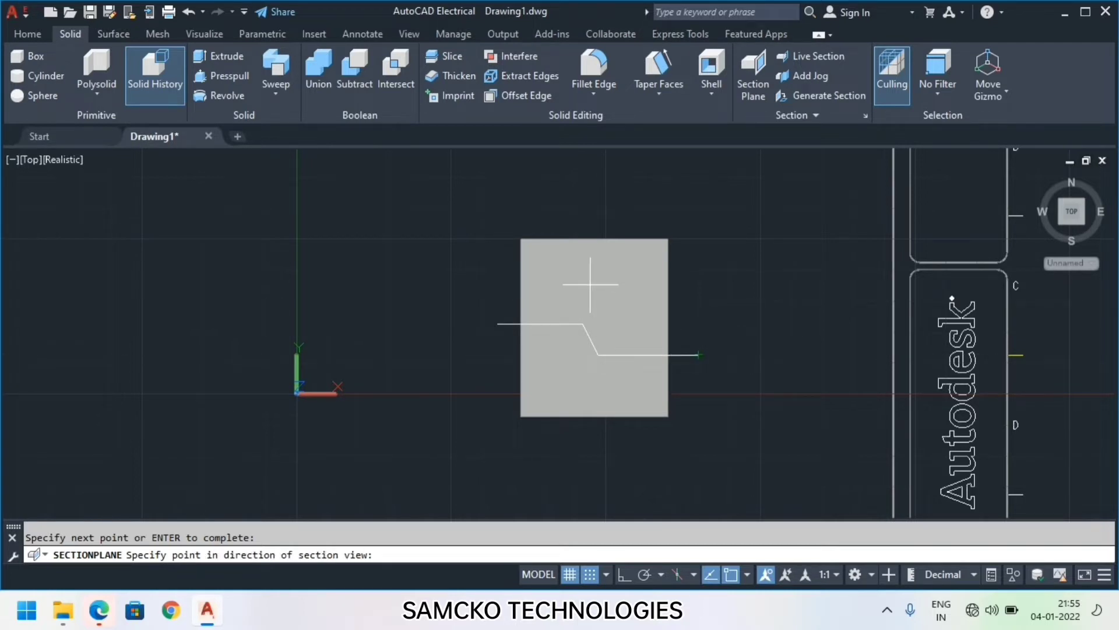
left_click(590, 274)
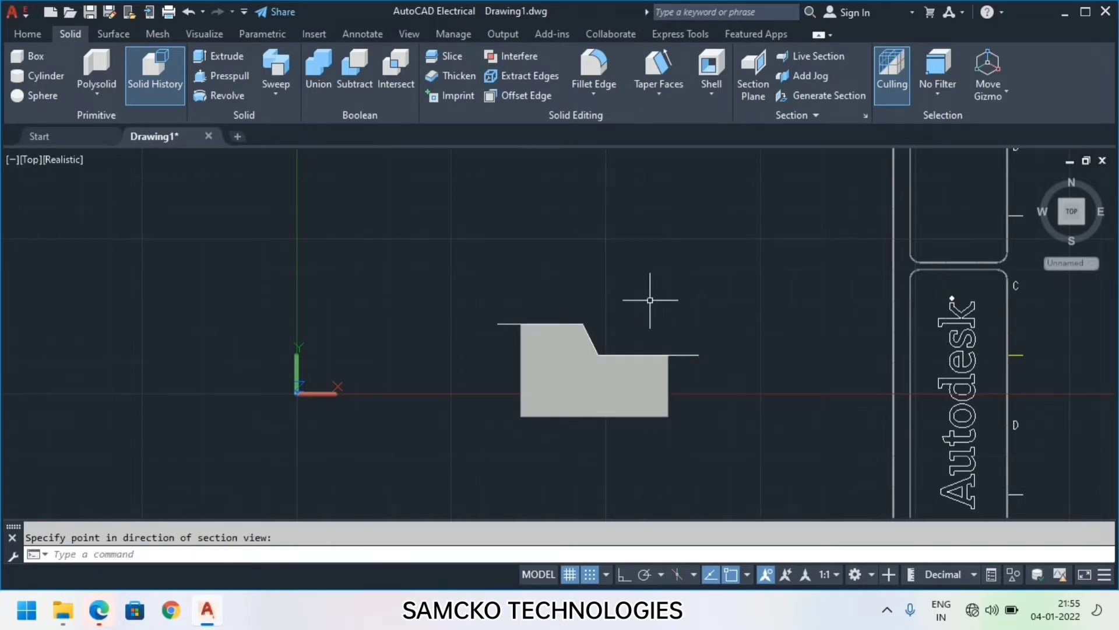
- Inspect the hollow interior of the sectioned box with a free orbit (3DFORBIT)
scroll(594, 322, "up", 2)
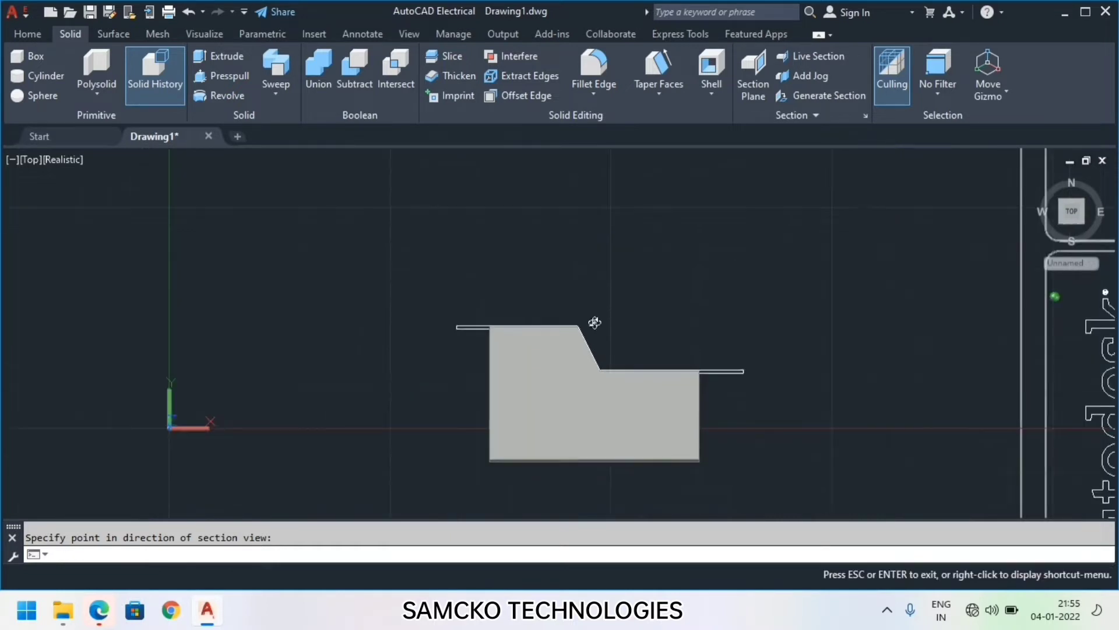
middle_click_drag(595, 323, 611, 426, "shift")
key("Escape")
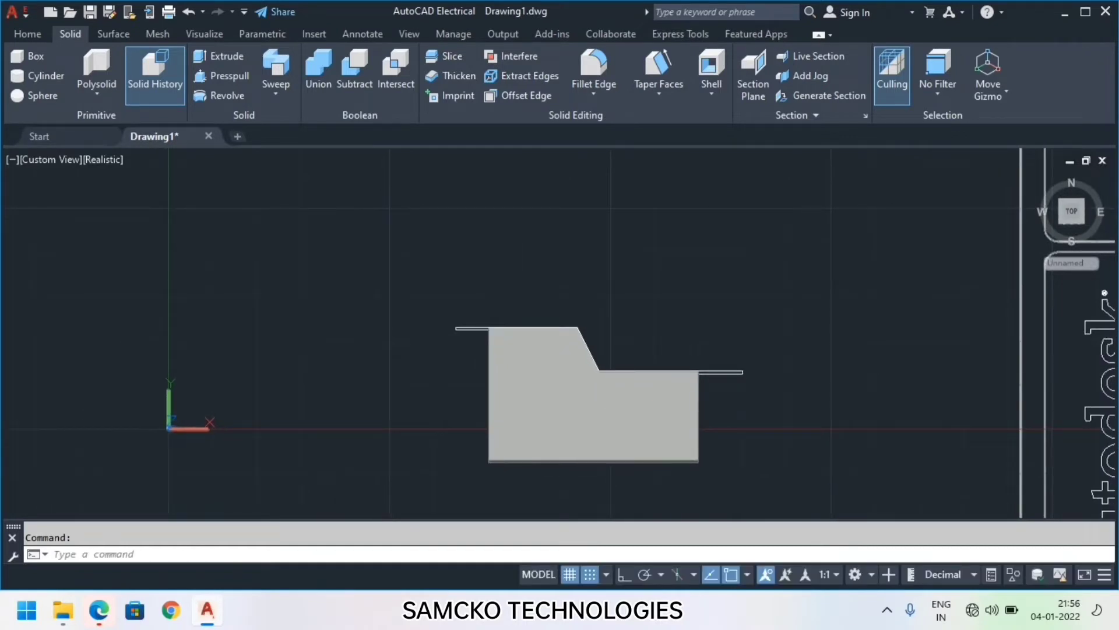
type("F")
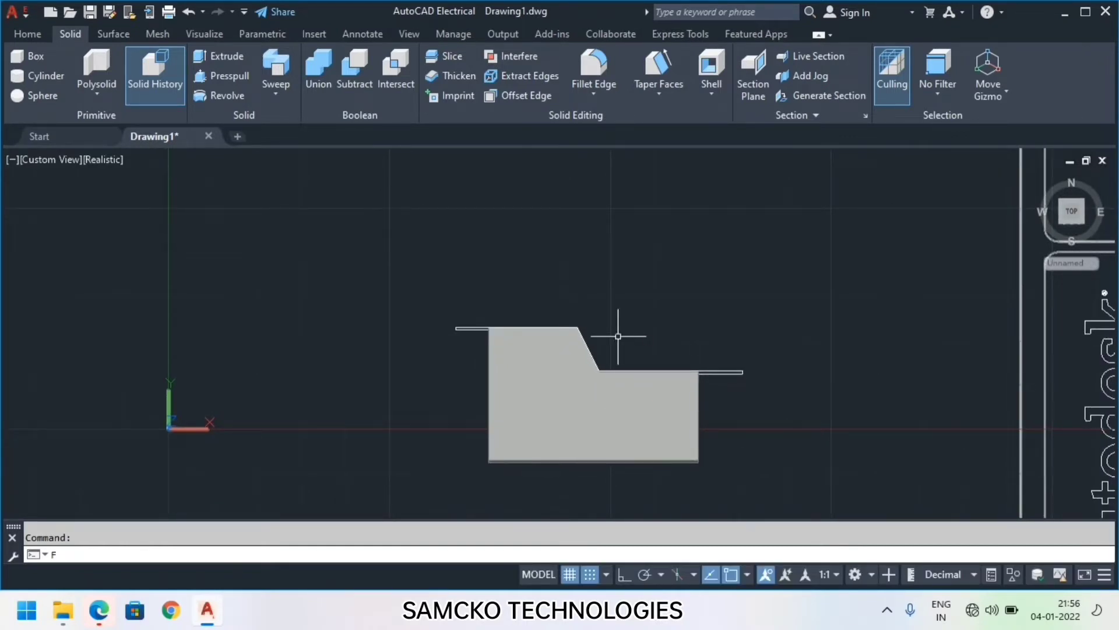
type("OR")
key("Return")
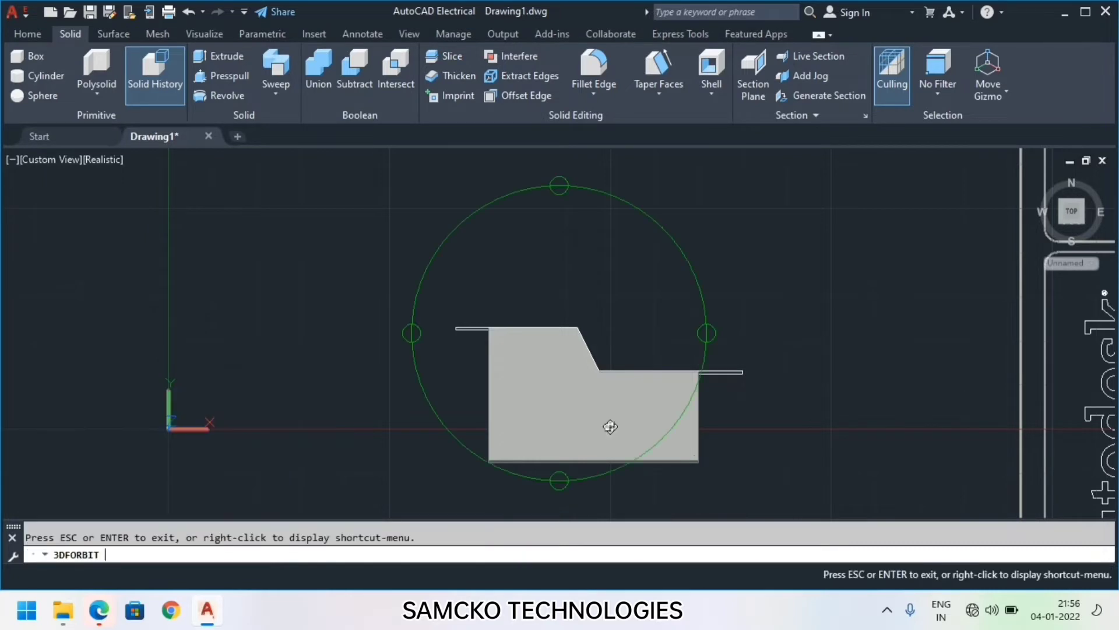
left_click_drag(562, 248, 581, 439)
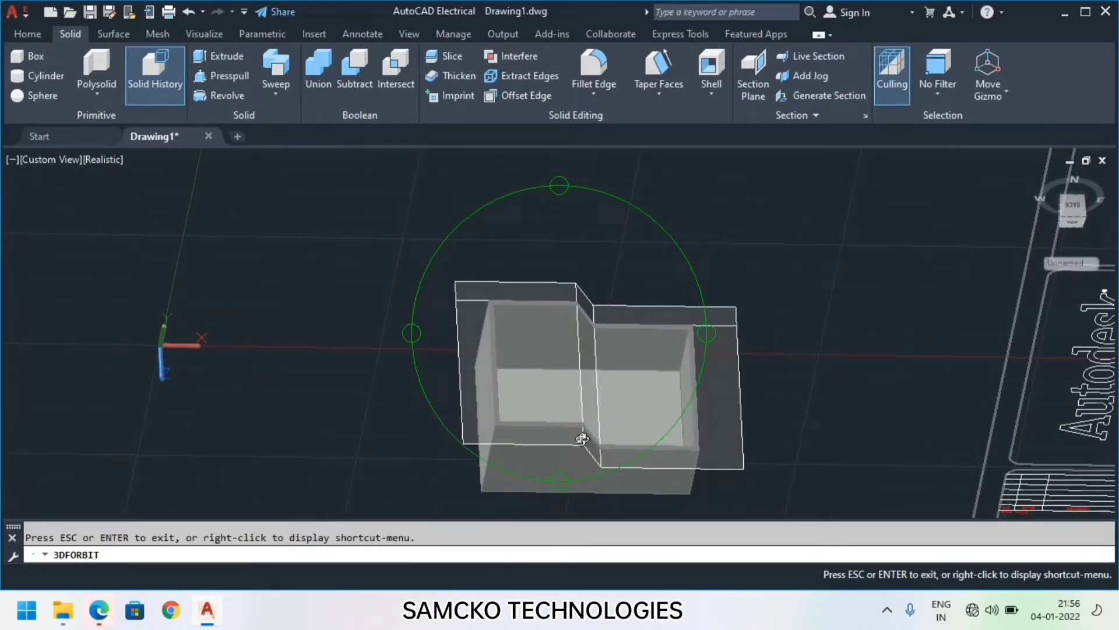
key("Escape")
- Undo the orbit and the drawn section plane, and restore the SW Isometric view
key("ctrl+z")
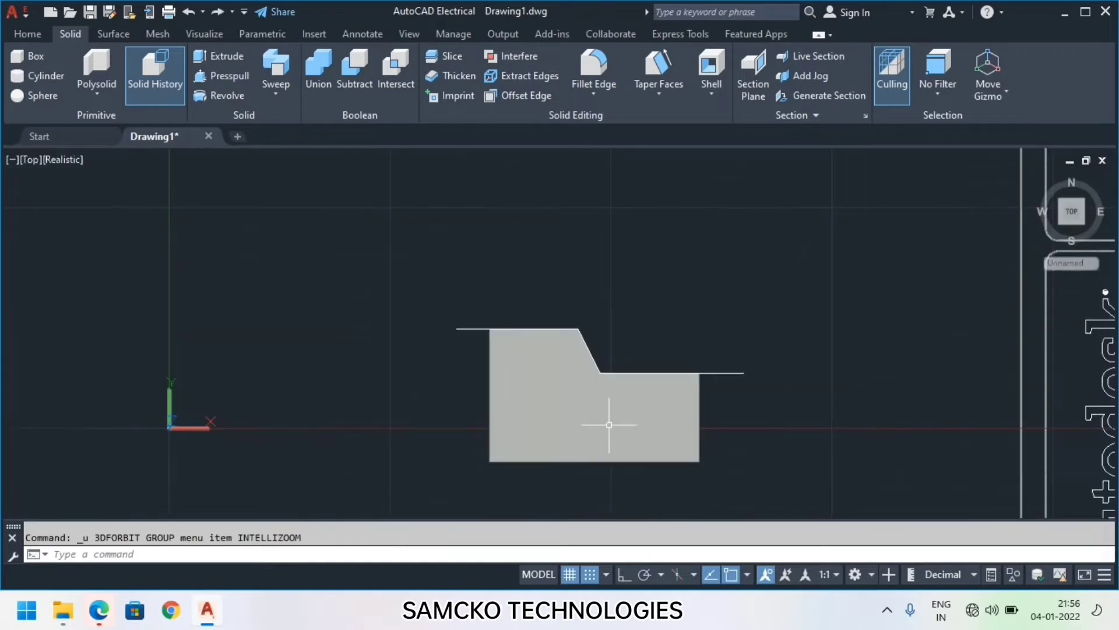
key("ctrl+z")
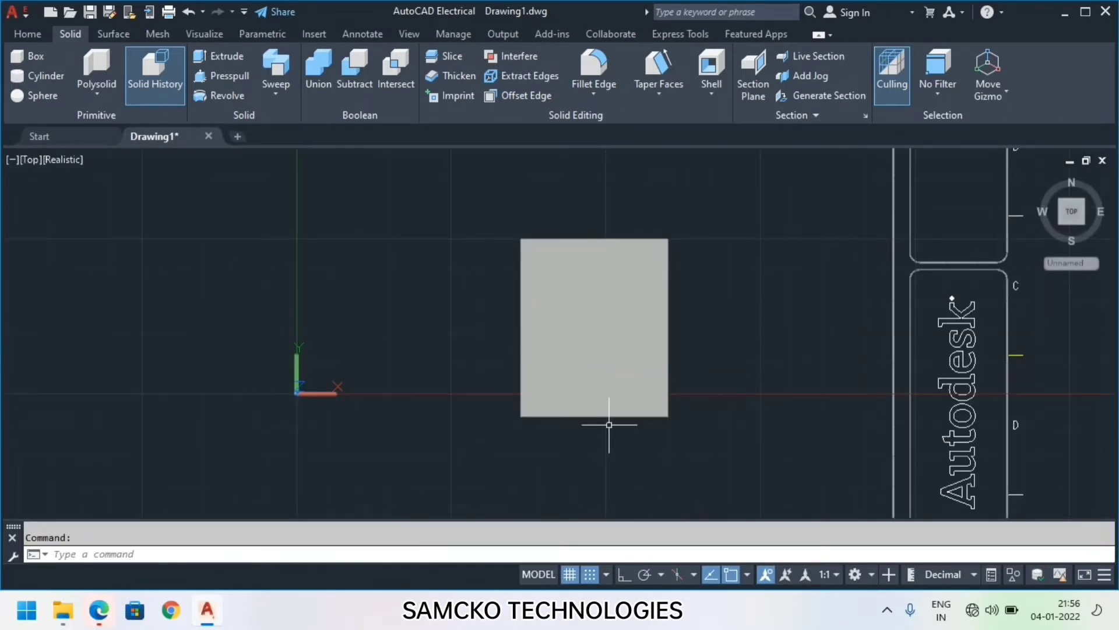
left_click(1061, 222)
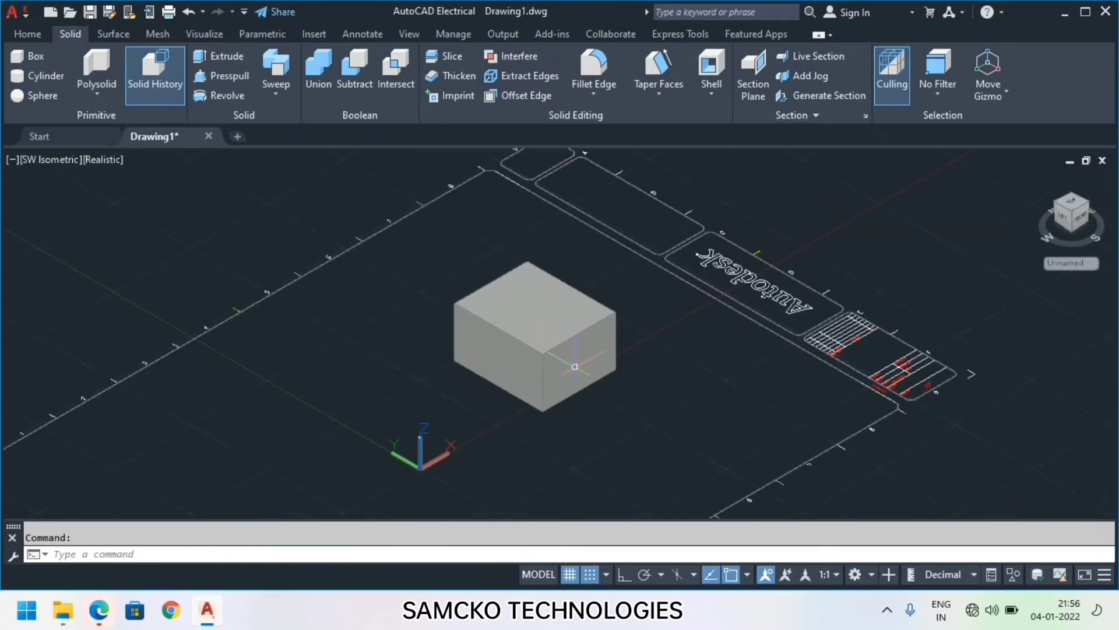
scroll(575, 366, "up", 2)
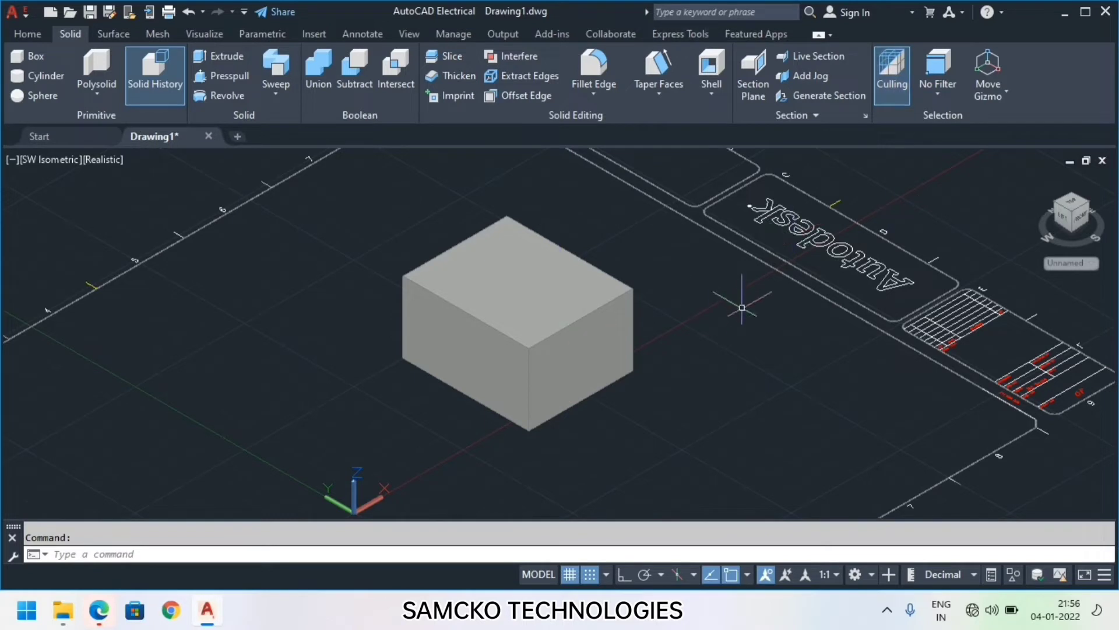
- Create an orthographic section plane aligned to the front of the shelled box, and undo it
left_click(756, 83)
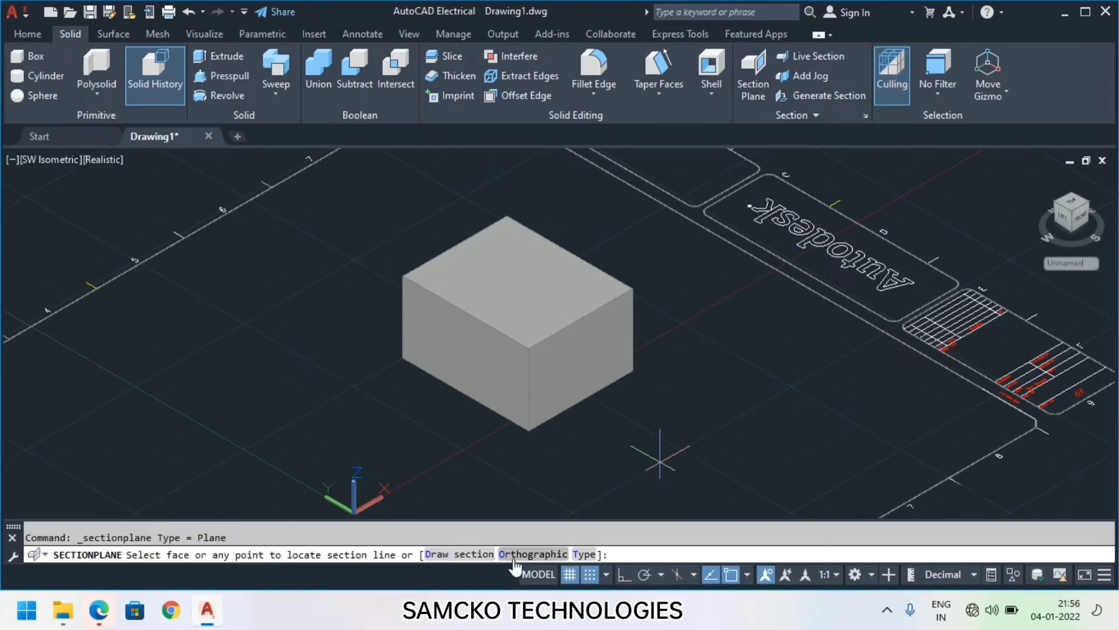
left_click(541, 553)
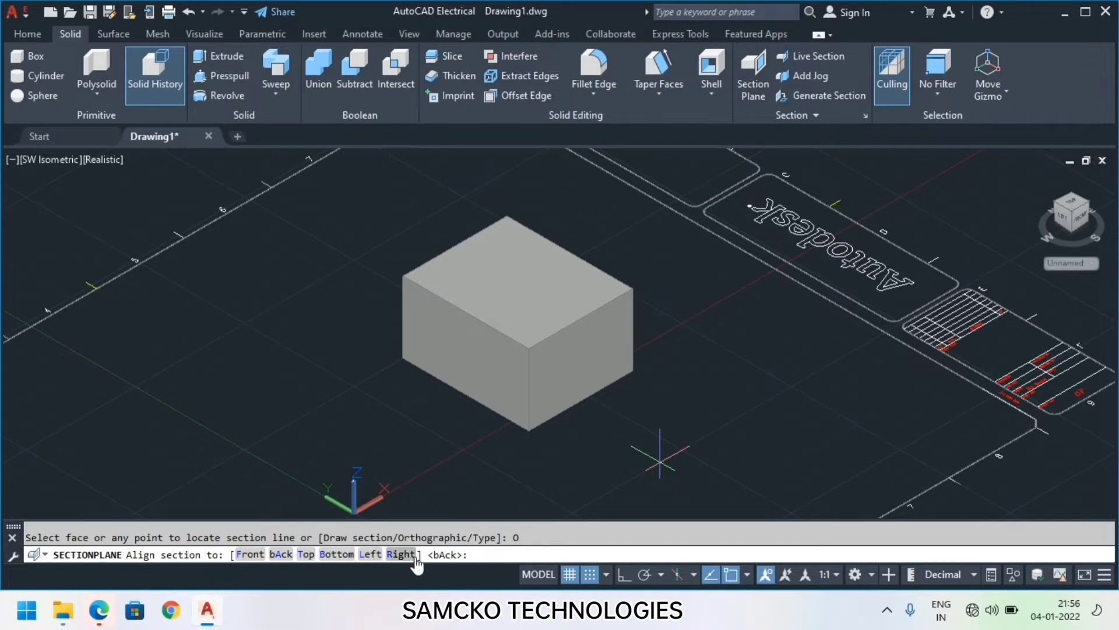
left_click(251, 554)
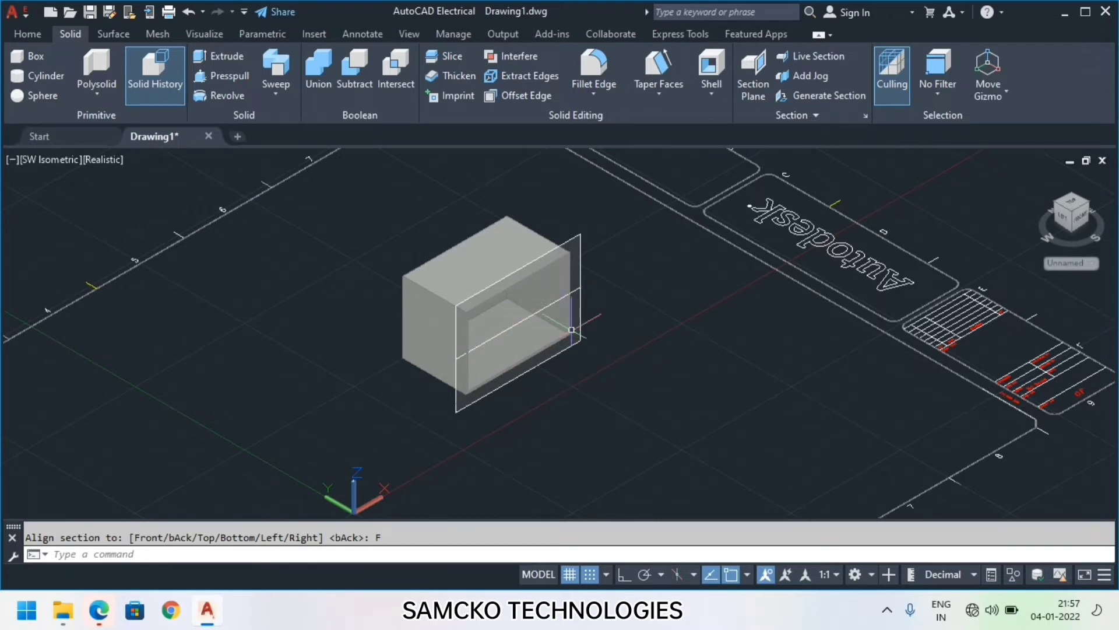
key("Escape")
key("ctrl+z")
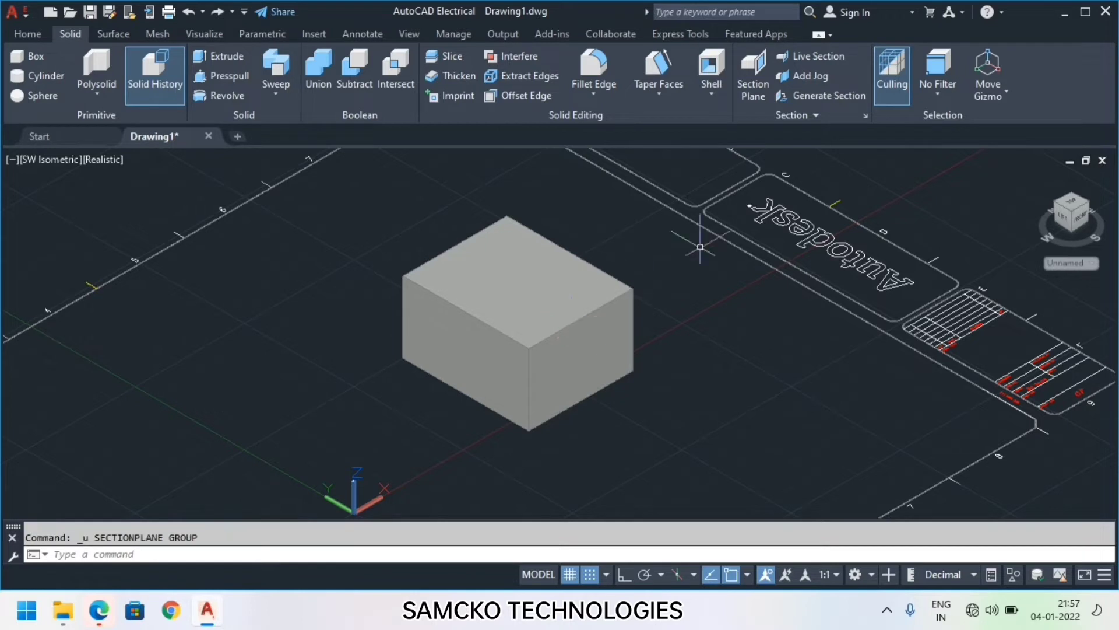
- Create an orthographic section plane aligned to the back of the shelled box, orbit around the cut, and undo it
left_click(756, 78)
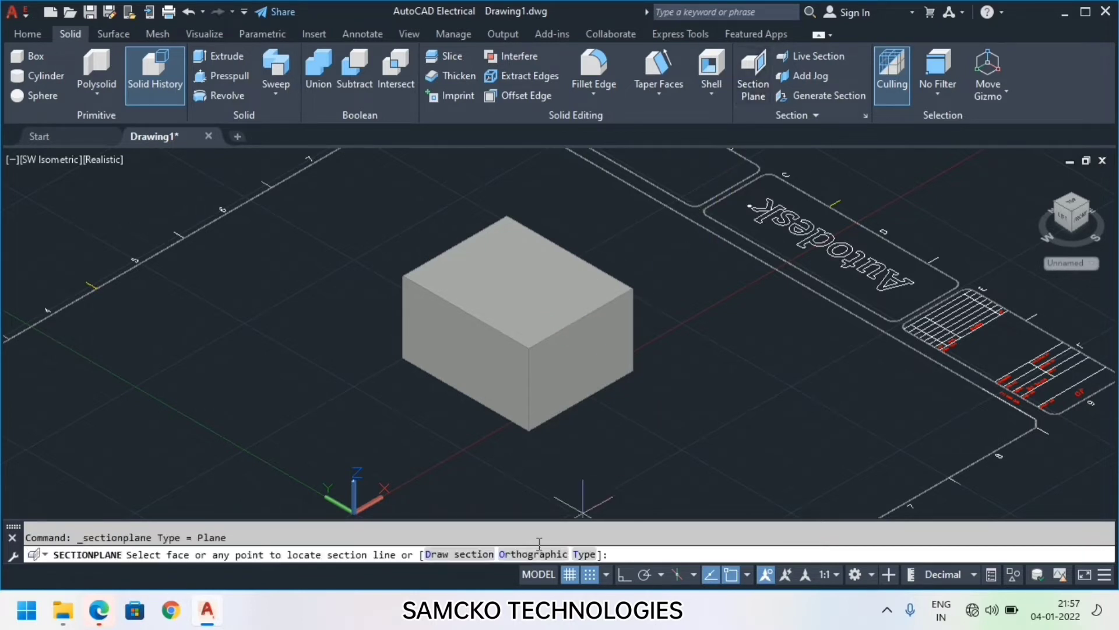
left_click(523, 554)
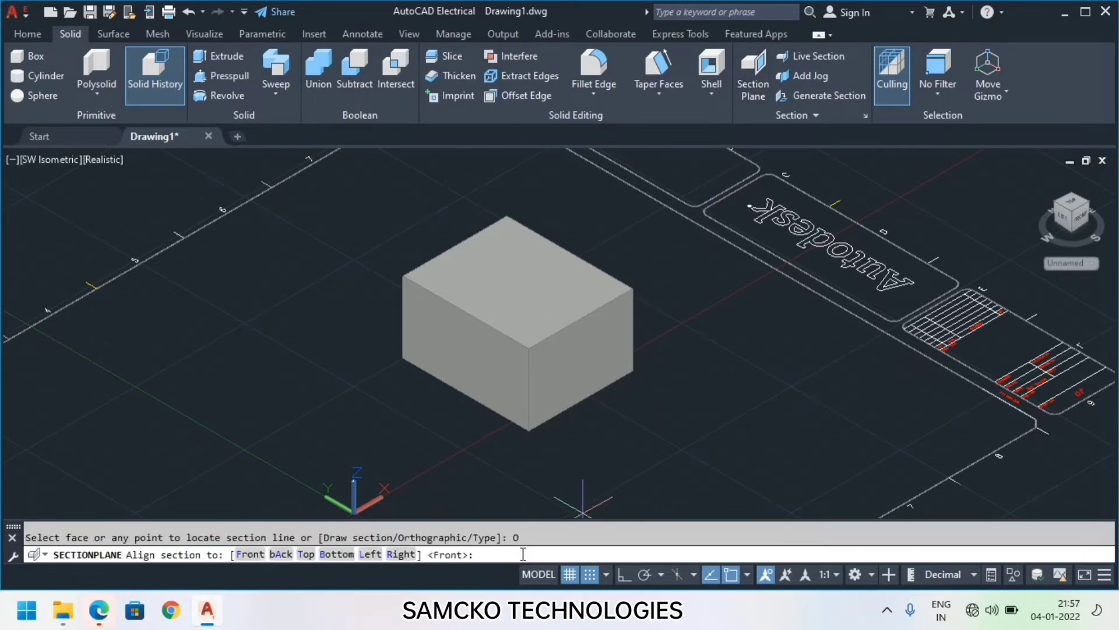
left_click(282, 554)
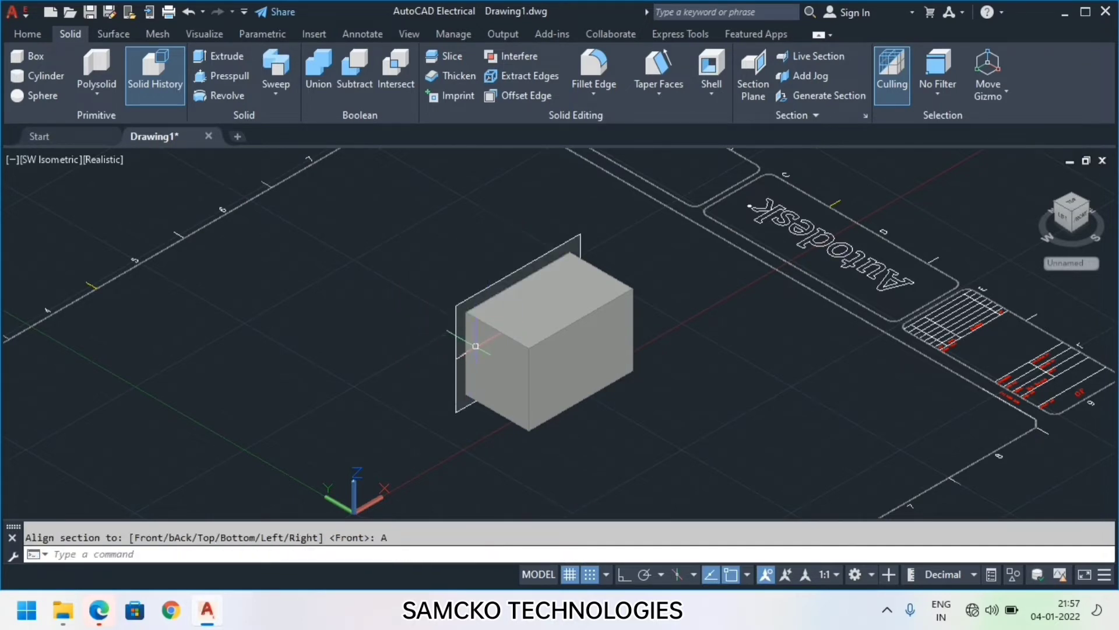
middle_click_drag(476, 346, 478, 315, "shift")
key("Escape")
key("Escape")
key("ctrl+z")
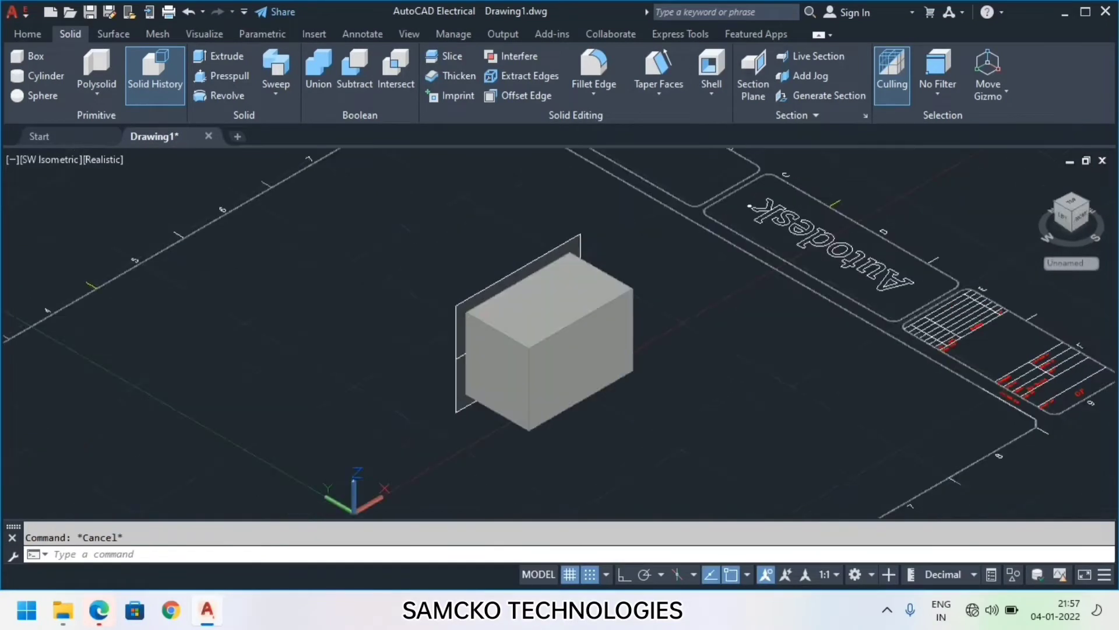
- Create an orthographic section plane aligned to the top of the shelled box, and undo it
left_click(753, 73)
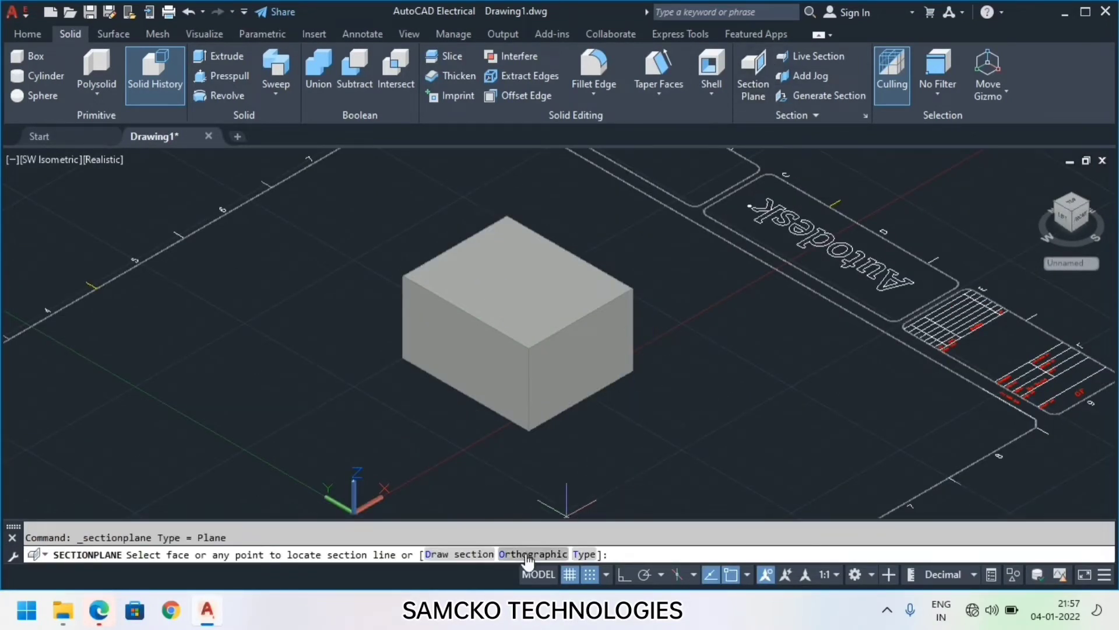
left_click(527, 554)
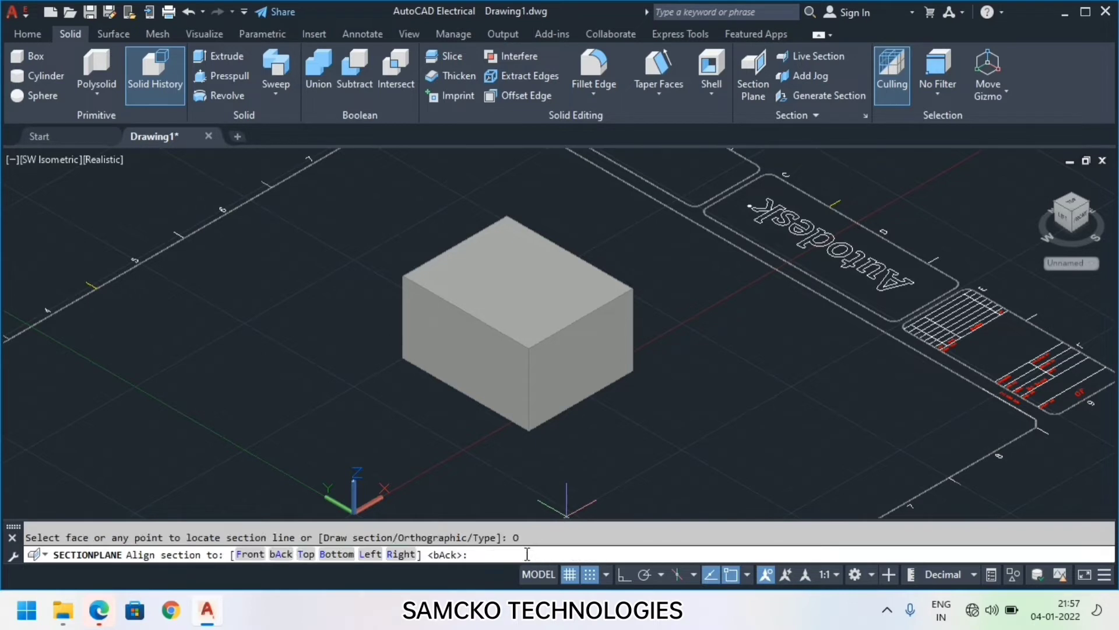
left_click(307, 555)
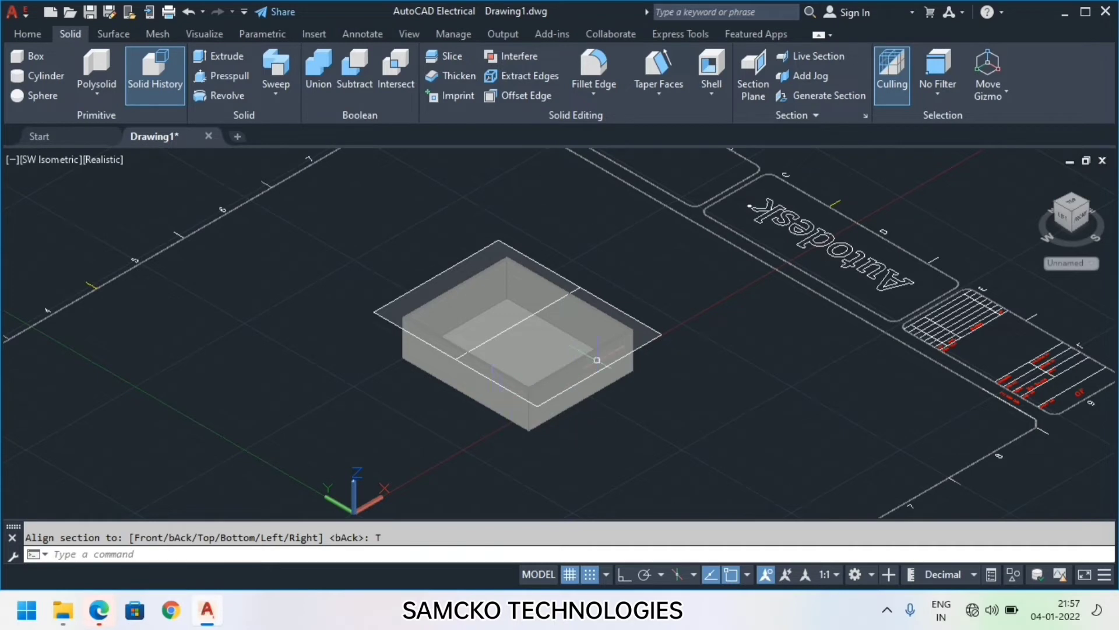
key("Escape")
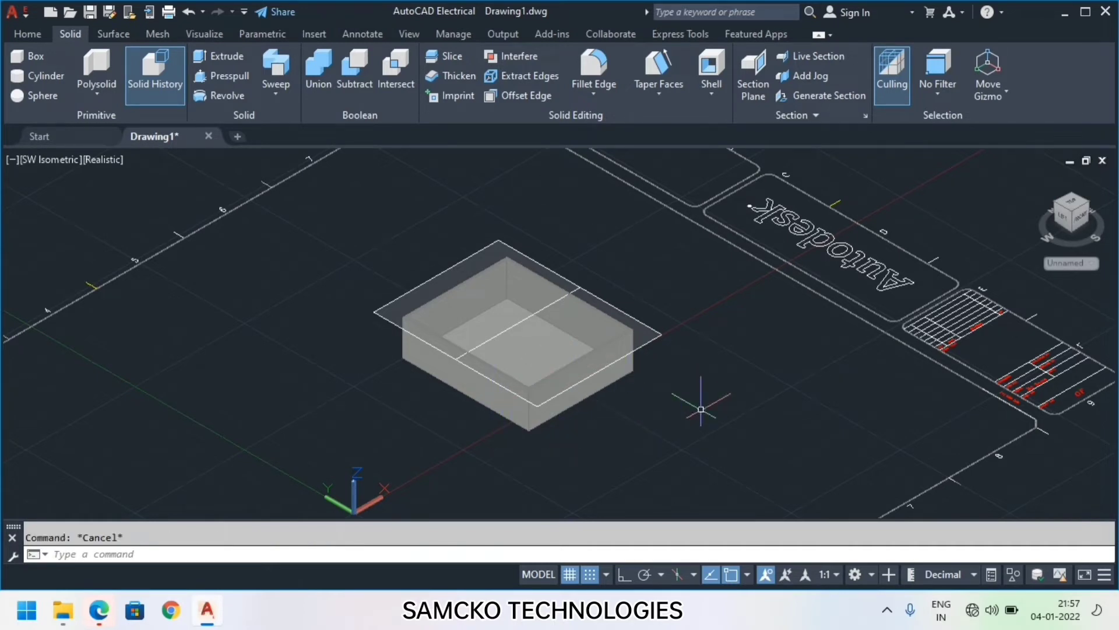
key("ctrl+z")
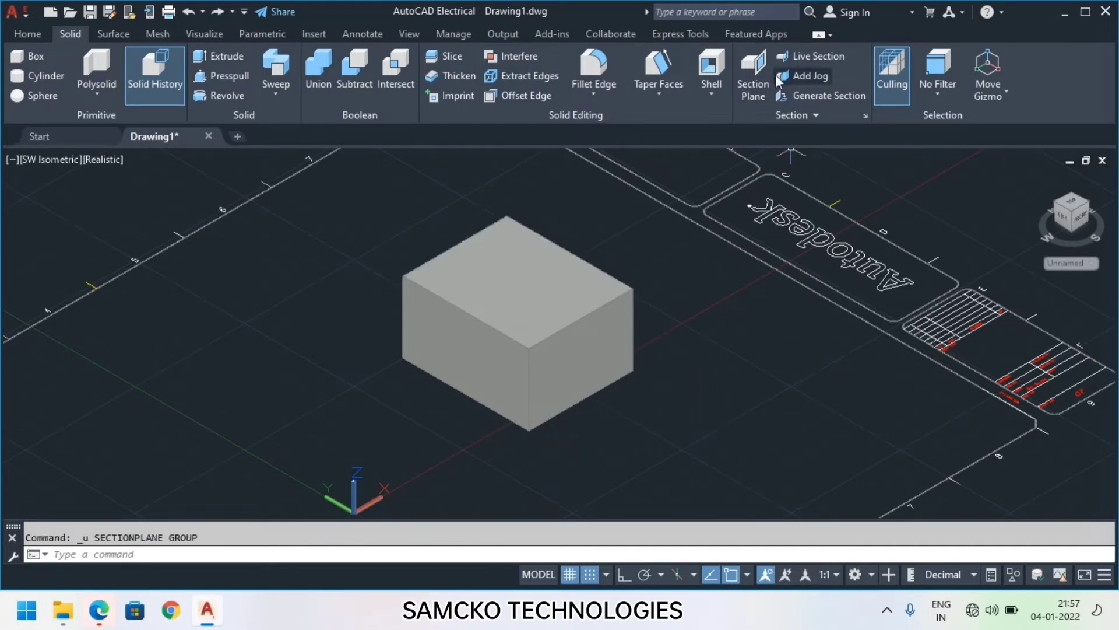
- Create an orthographic section plane aligned to the bottom of the box, inspect it by orbiting, and undo both
left_click(752, 79)
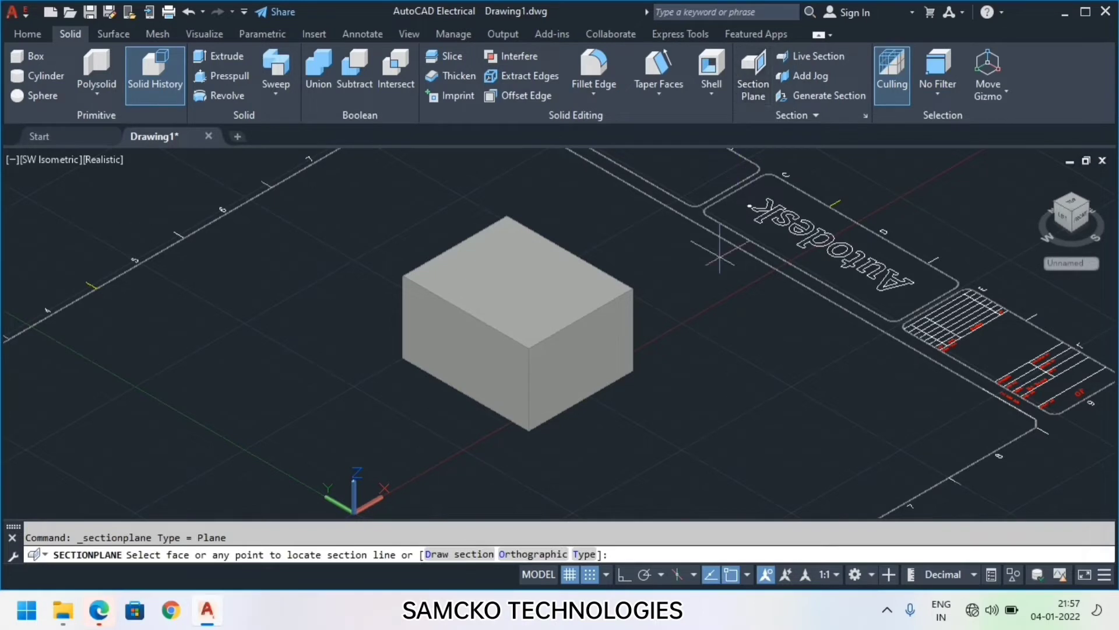
left_click(522, 552)
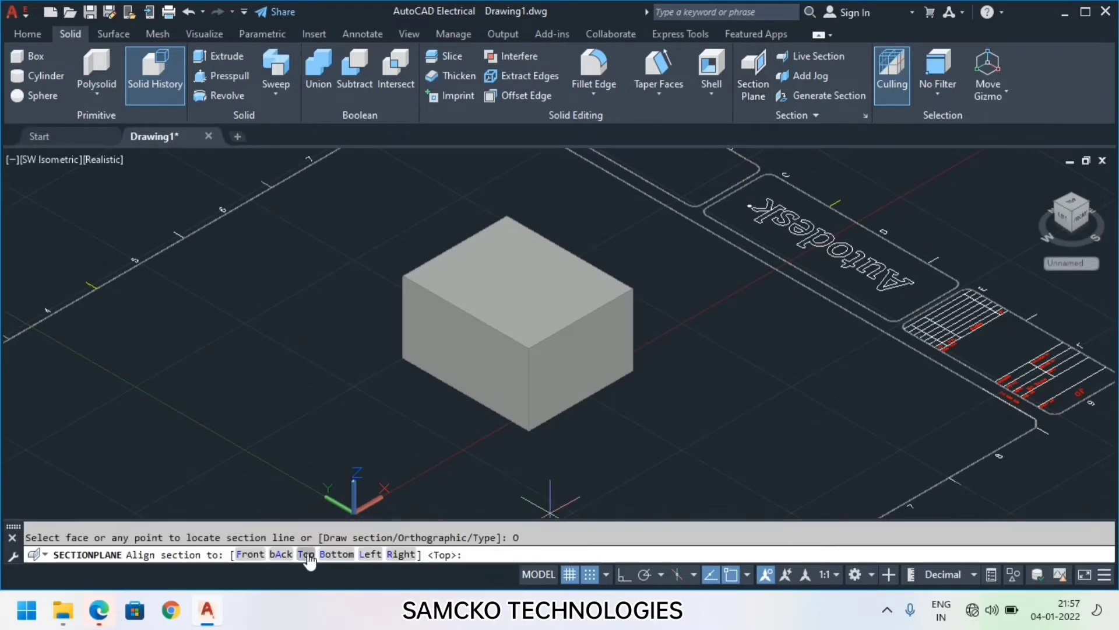
left_click(337, 554)
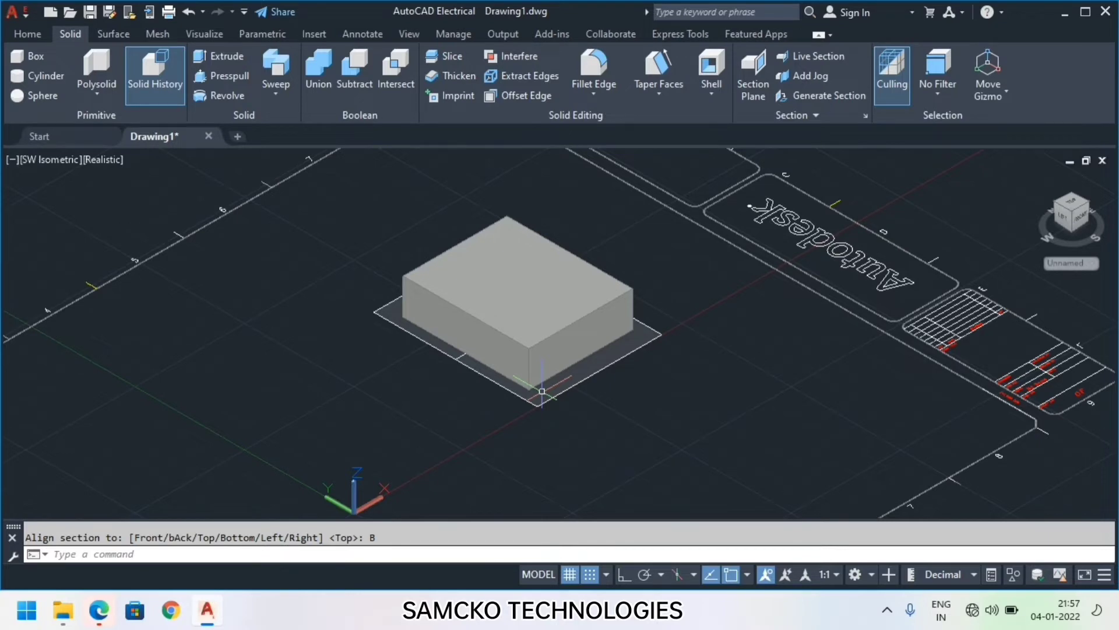
middle_click_drag(542, 391, 495, 423, "shift")
key("ctrl+z")
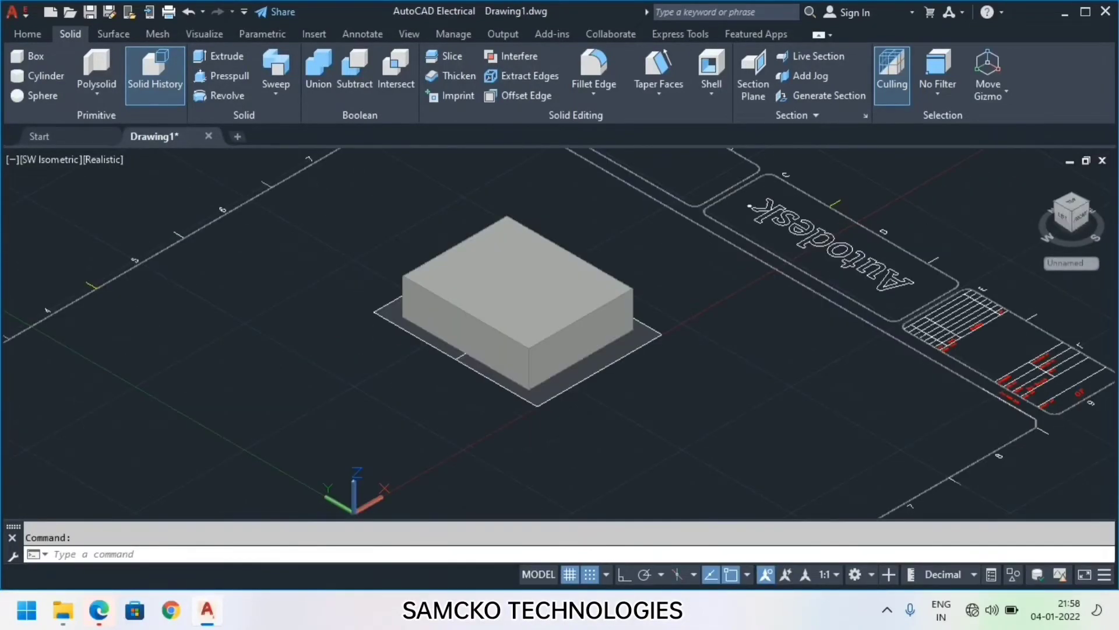
key("ctrl+z")
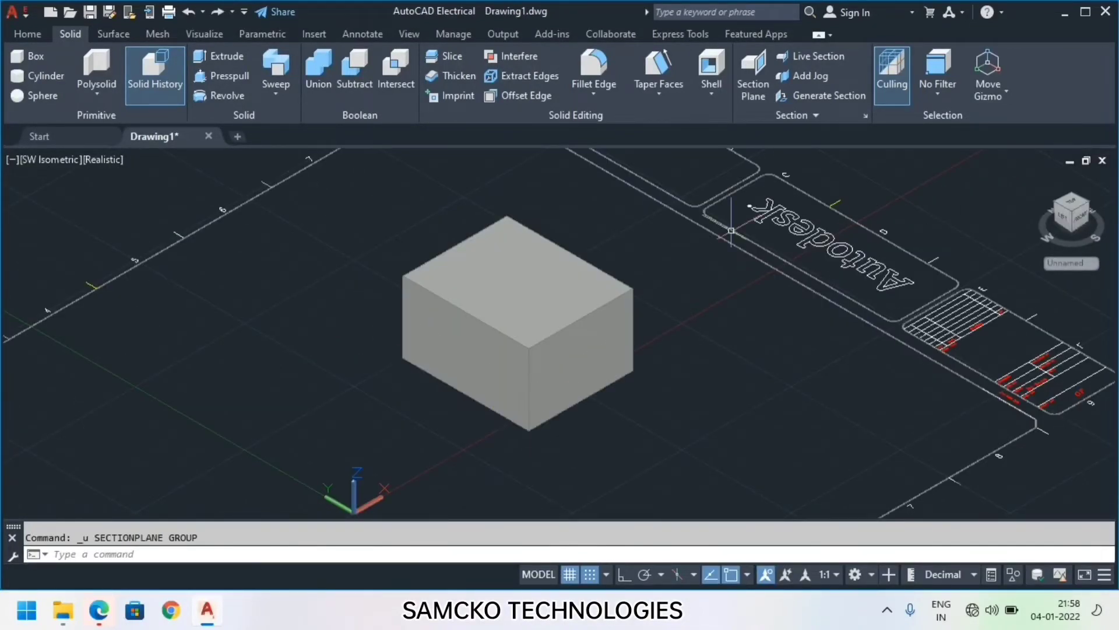
- Create an orthographic section plane aligned to the left of the shelled box, and undo it
left_click(758, 76)
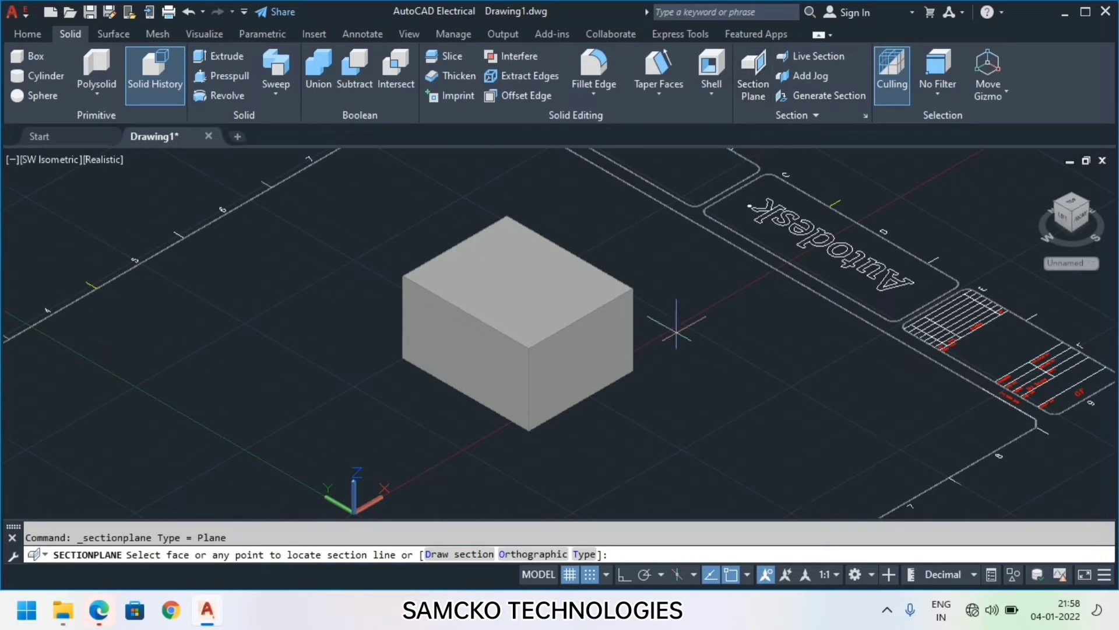
left_click(533, 554)
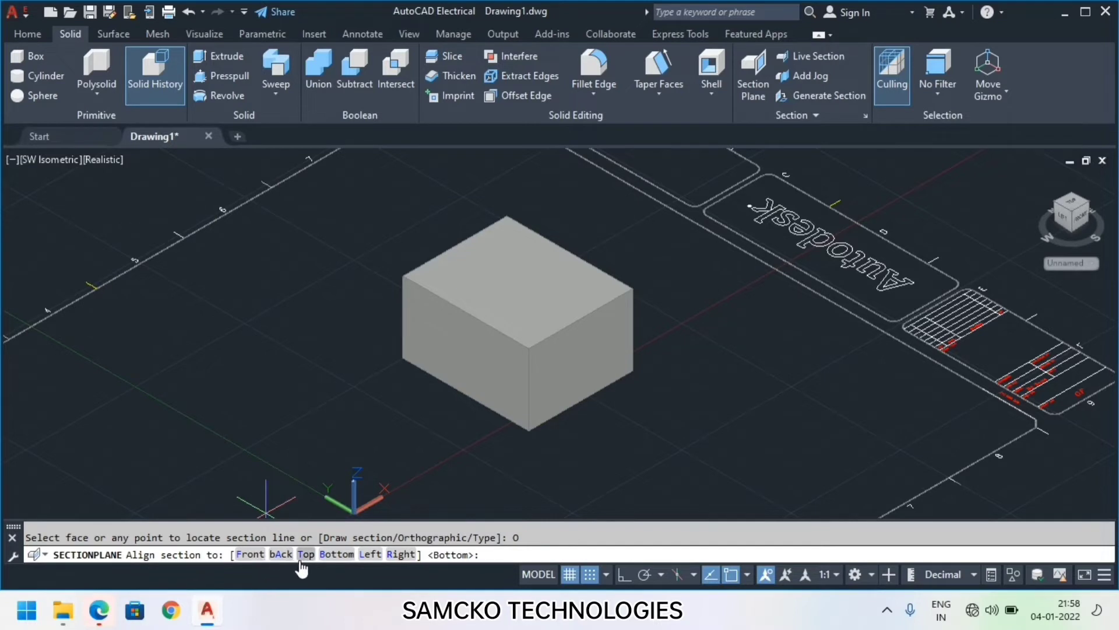
left_click(371, 554)
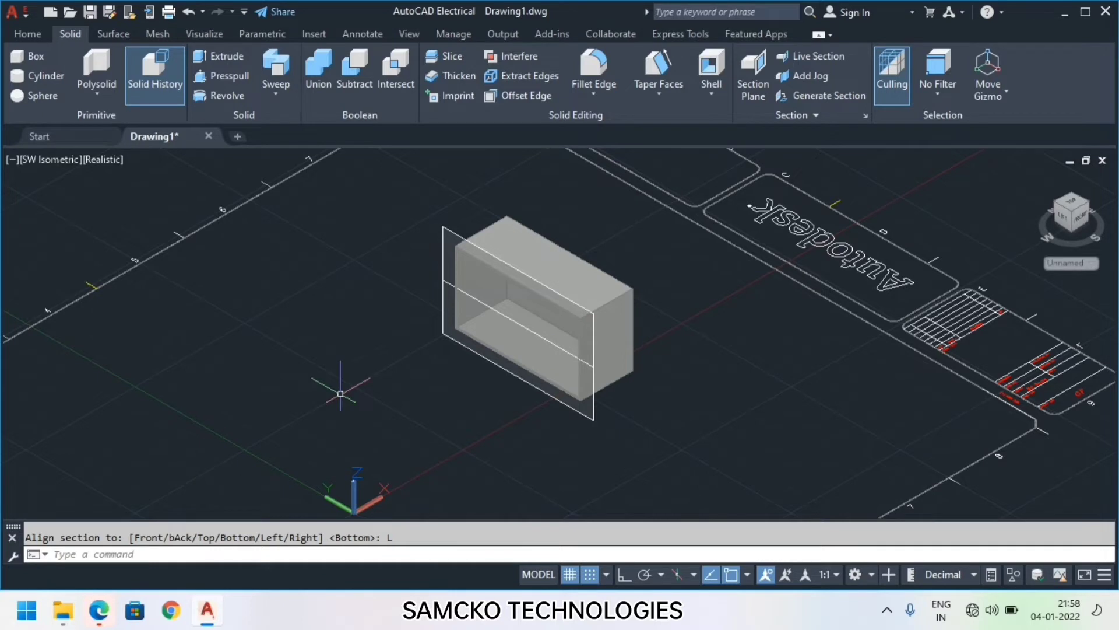
key("Escape")
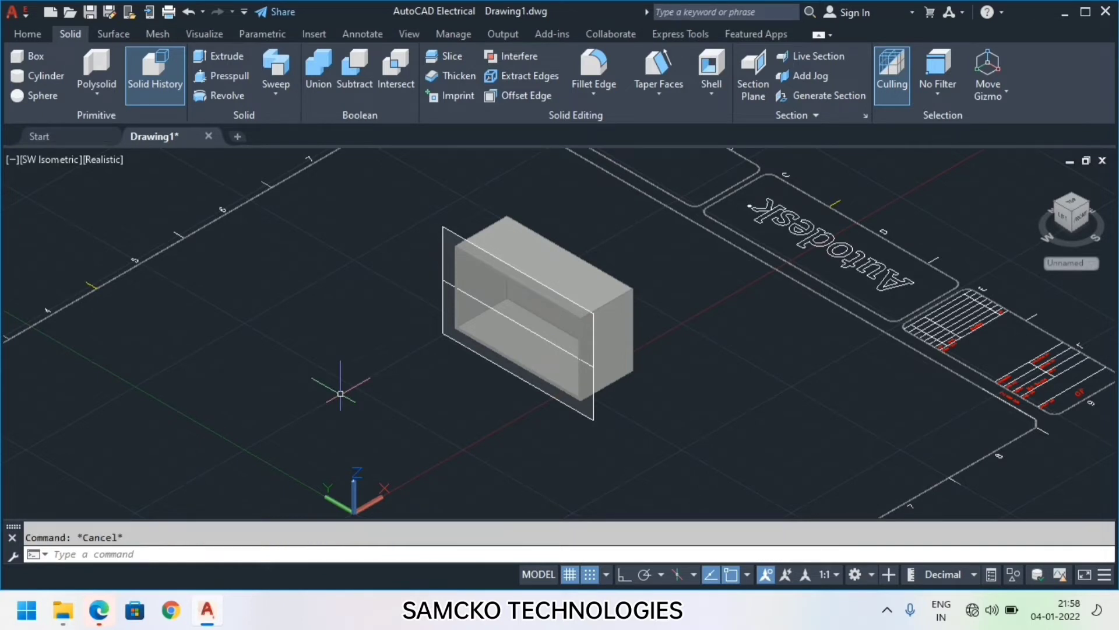
key("ctrl+z")
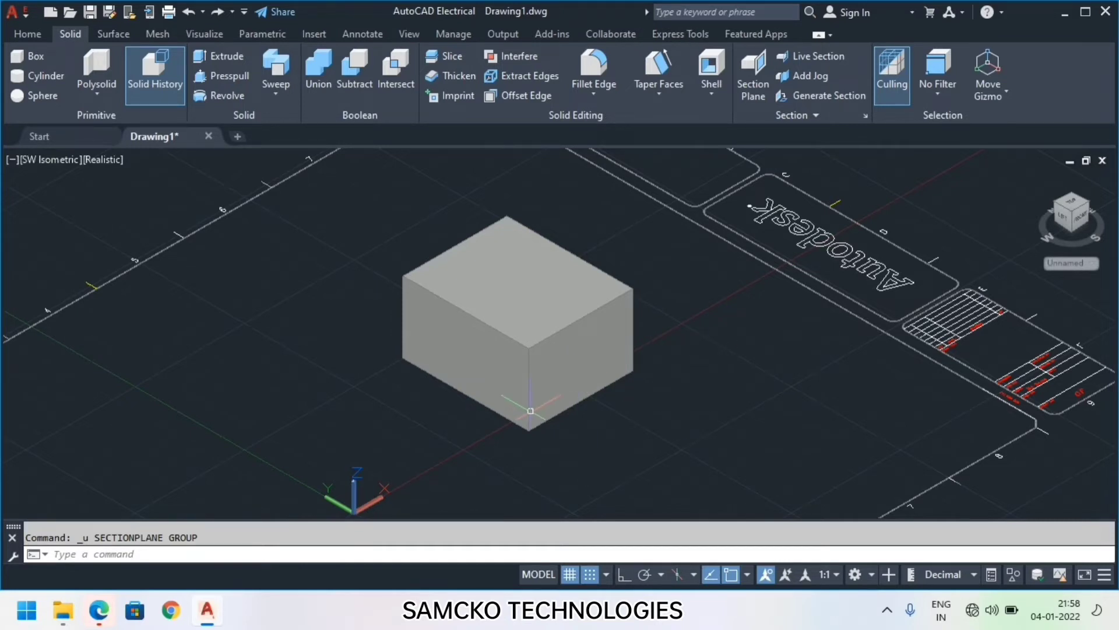
- Create an orthographic section plane aligned to the right of the shelled box, orbit briefly around it, and undo both
left_click(753, 72)
left_click(531, 554)
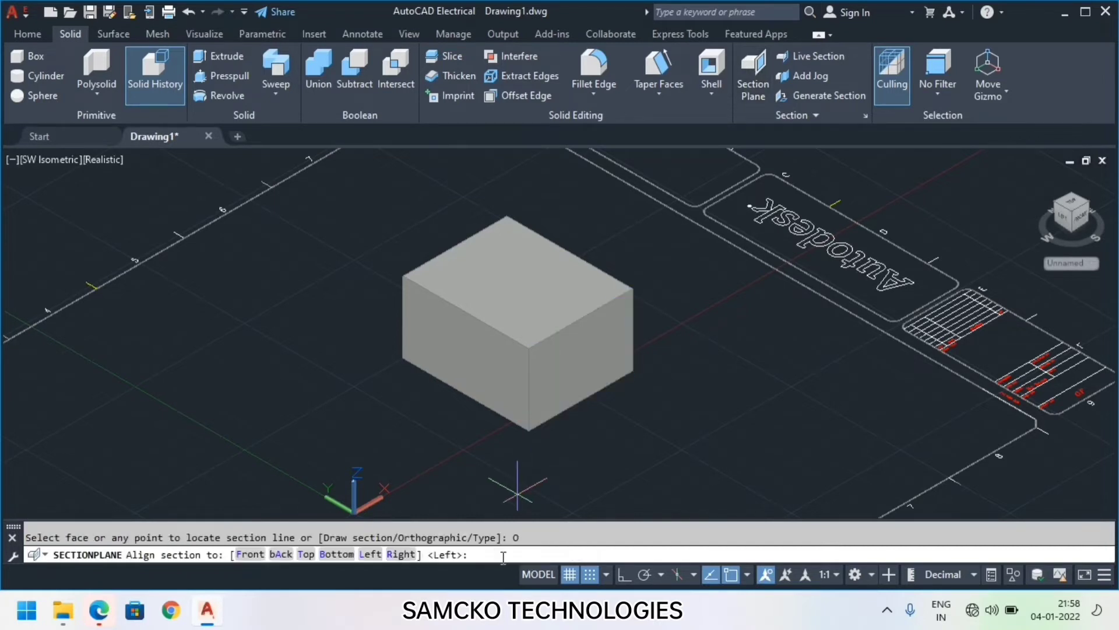
left_click(401, 555)
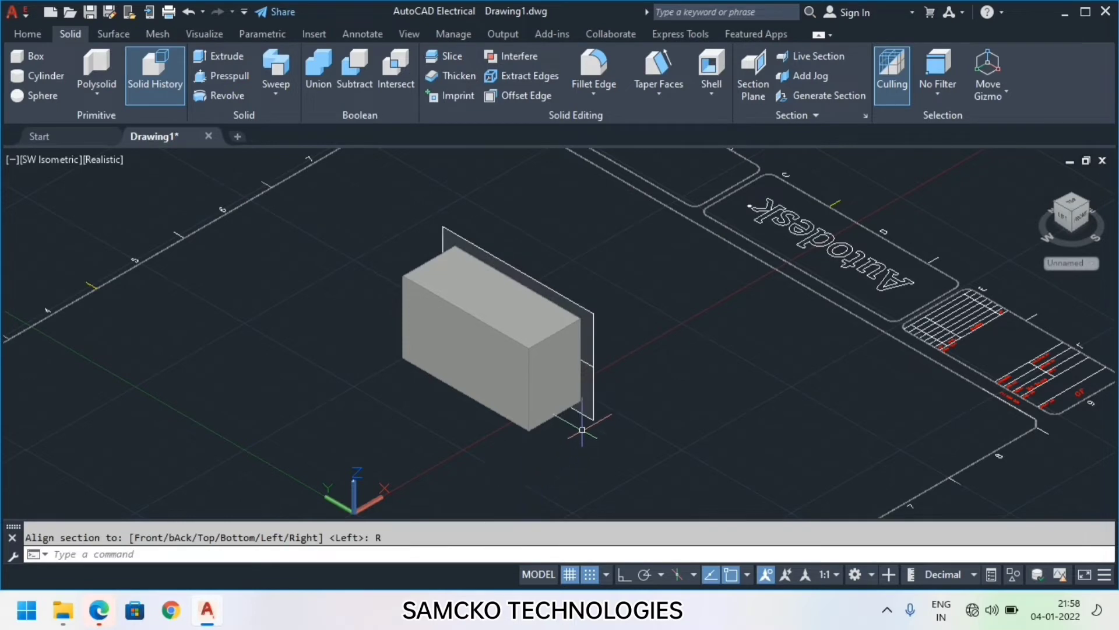
mouse_move(582, 430)
middle_mouse_down("shift")
mouse_move(502, 435)
mouse_move(477, 372)
mouse_move(412, 380)
mouse_move(555, 427)
mouse_move(583, 425)
middle_mouse_up("shift")
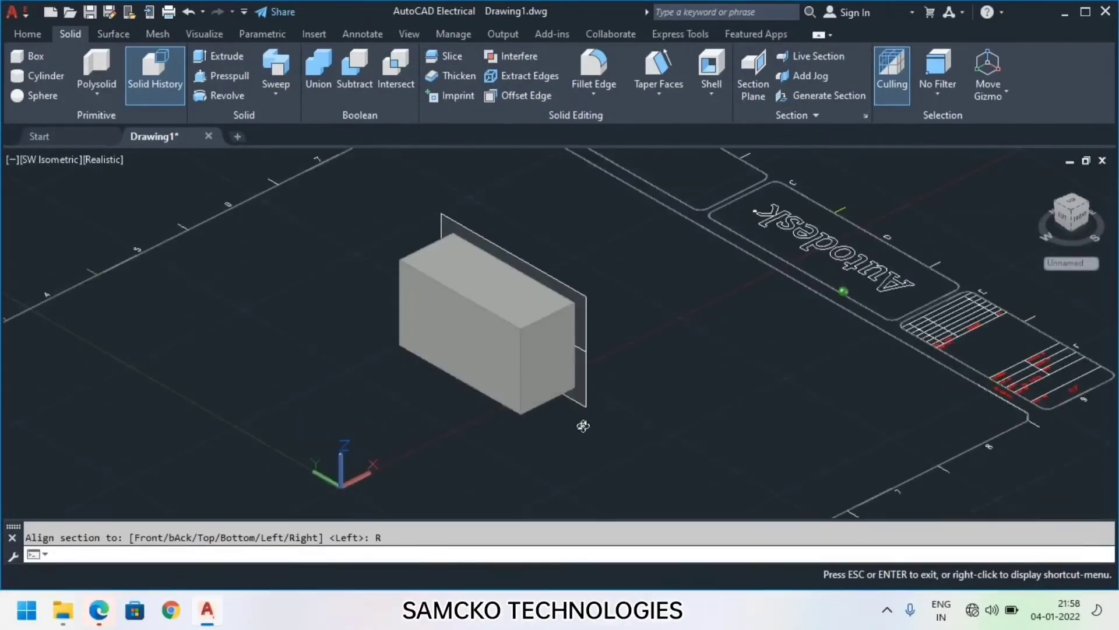
key("ctrl+z")
key("ctrl+z")
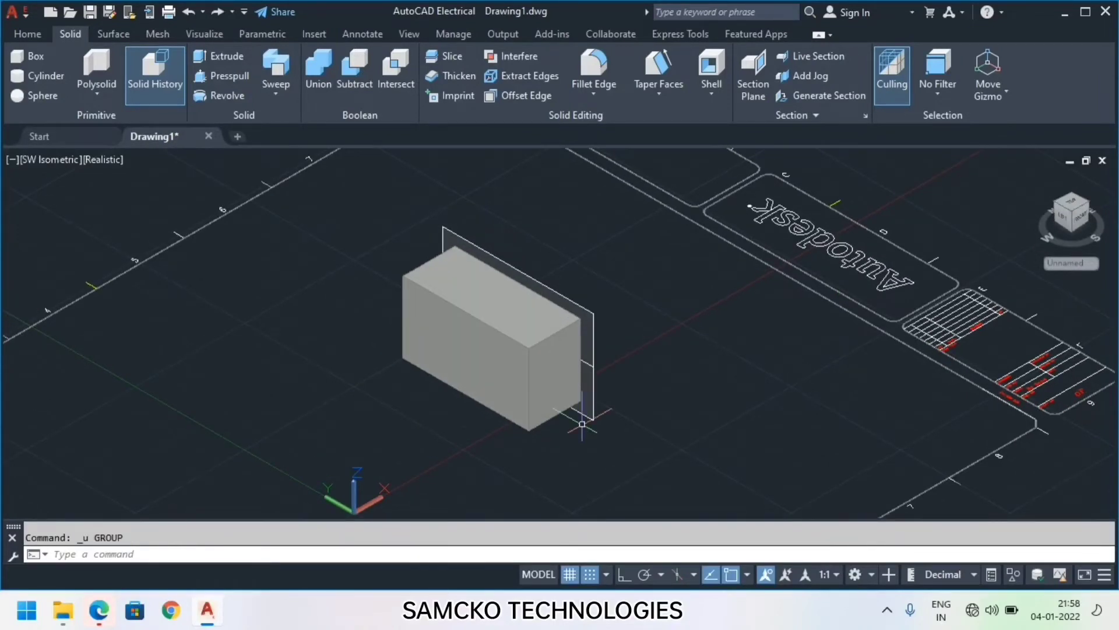
key("ctrl+z")
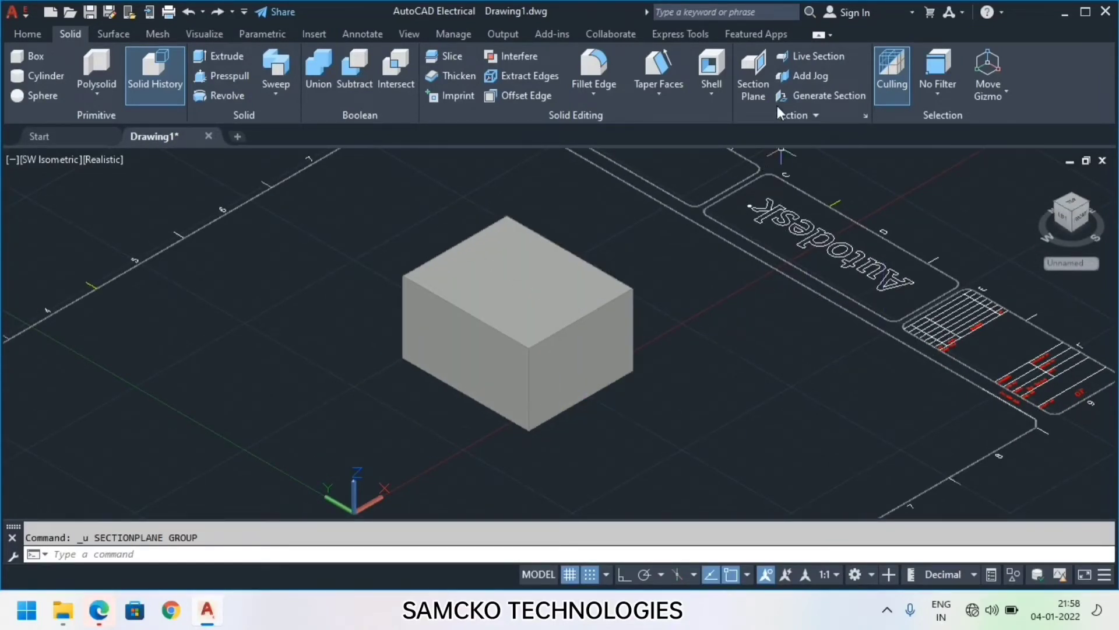
- Create a section plane of type Plane on the front face of the shelled box
left_click(755, 81)
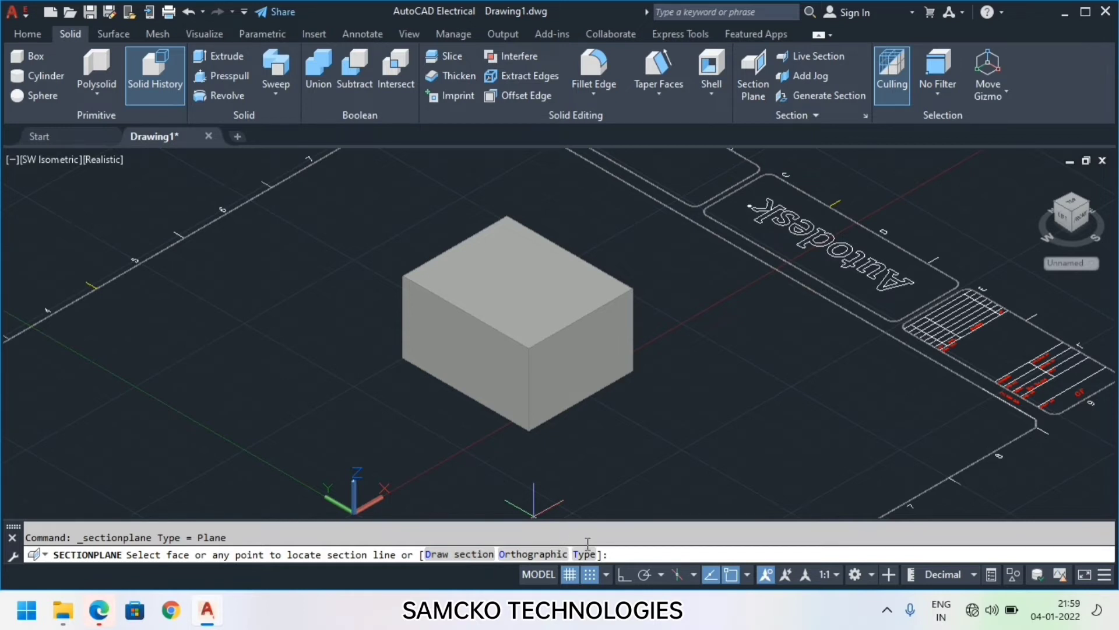
left_click(584, 554)
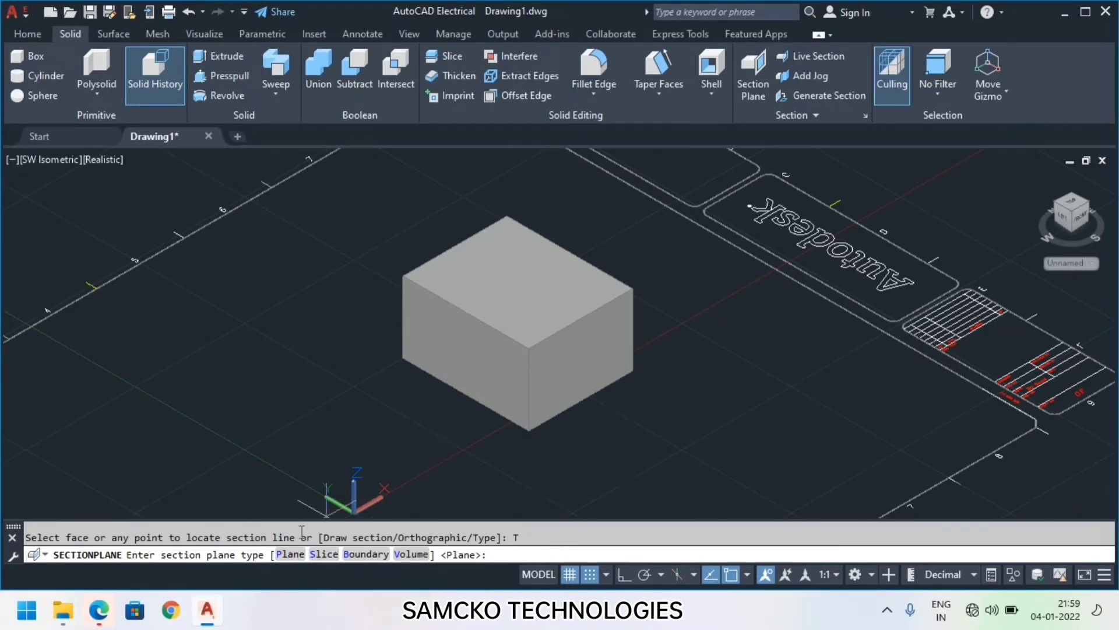
left_click(290, 555)
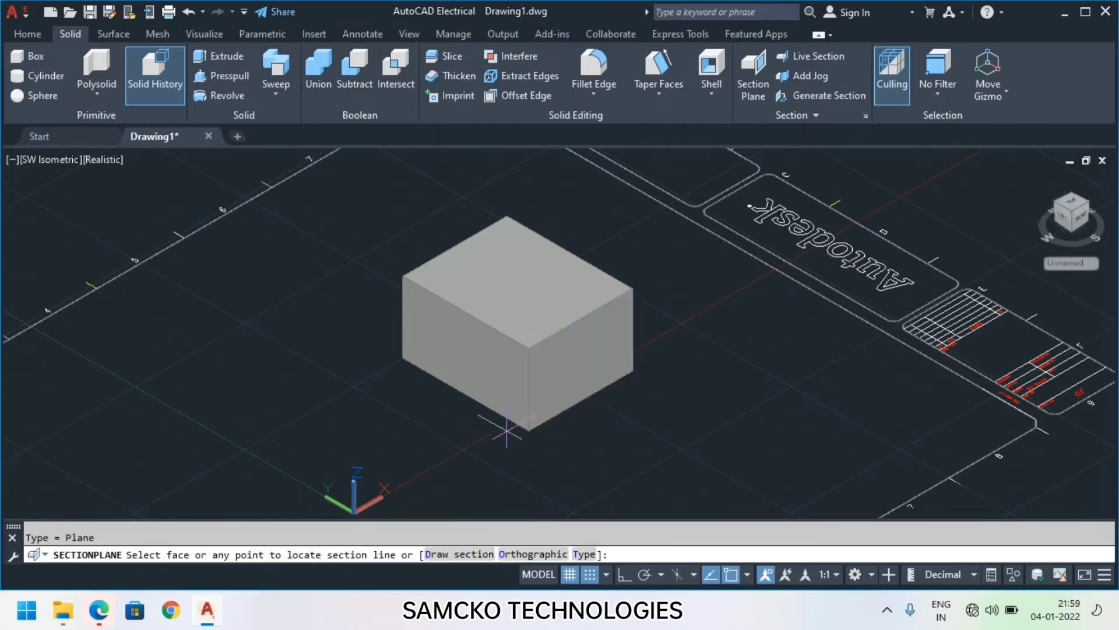
left_click(551, 382)
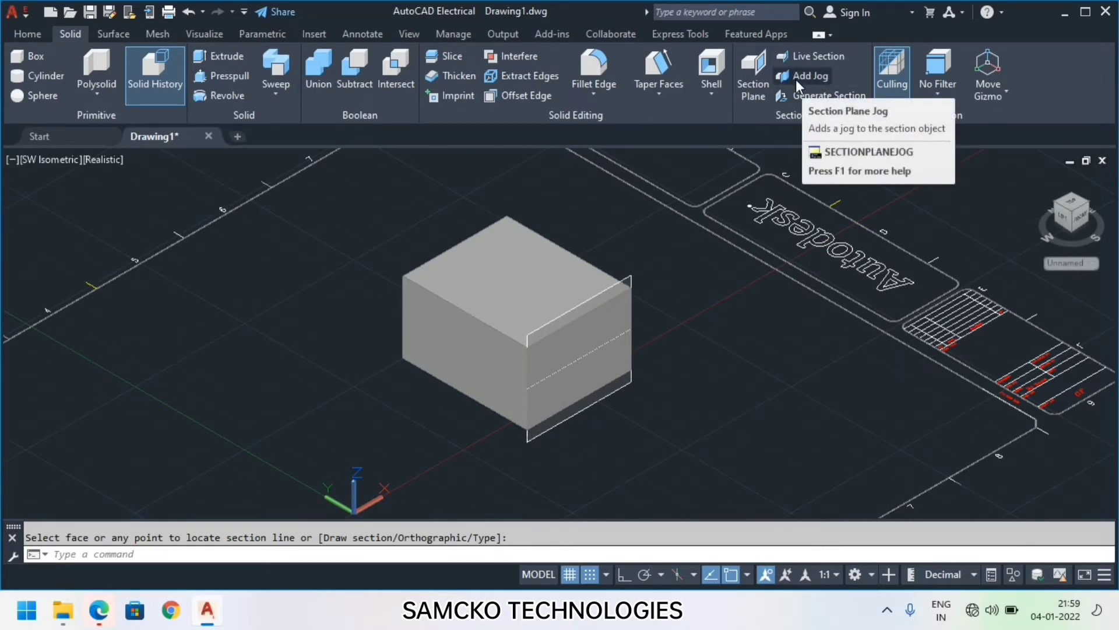
- Stretch the front section plane farther above the top and farther below the bottom of the box
scroll(632, 333, "up", 4)
scroll(632, 333, "down", 2)
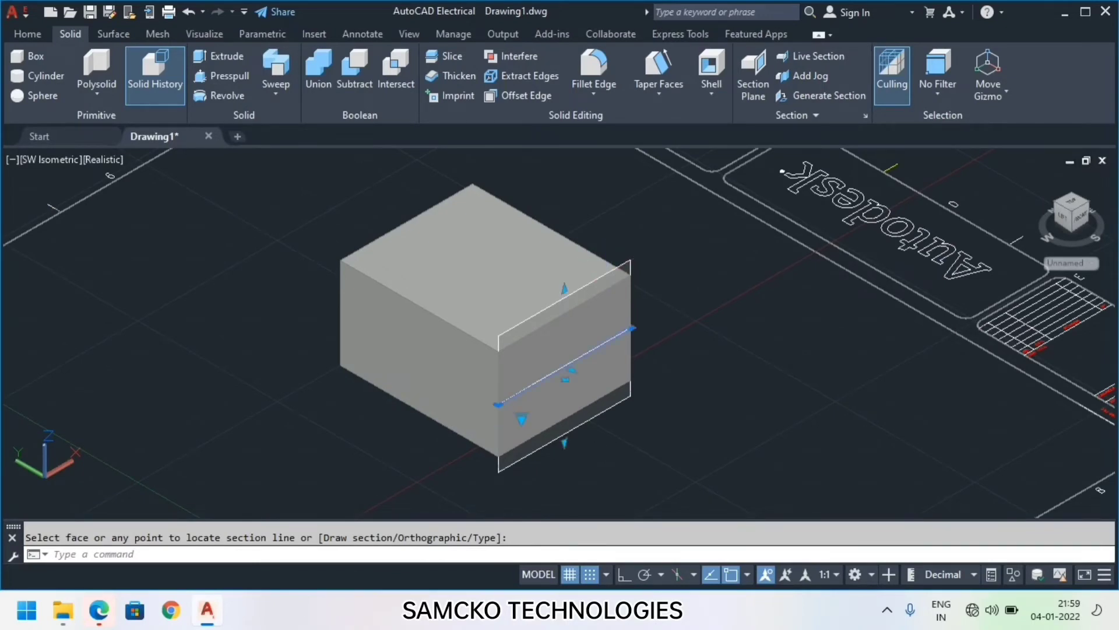
left_click(563, 347)
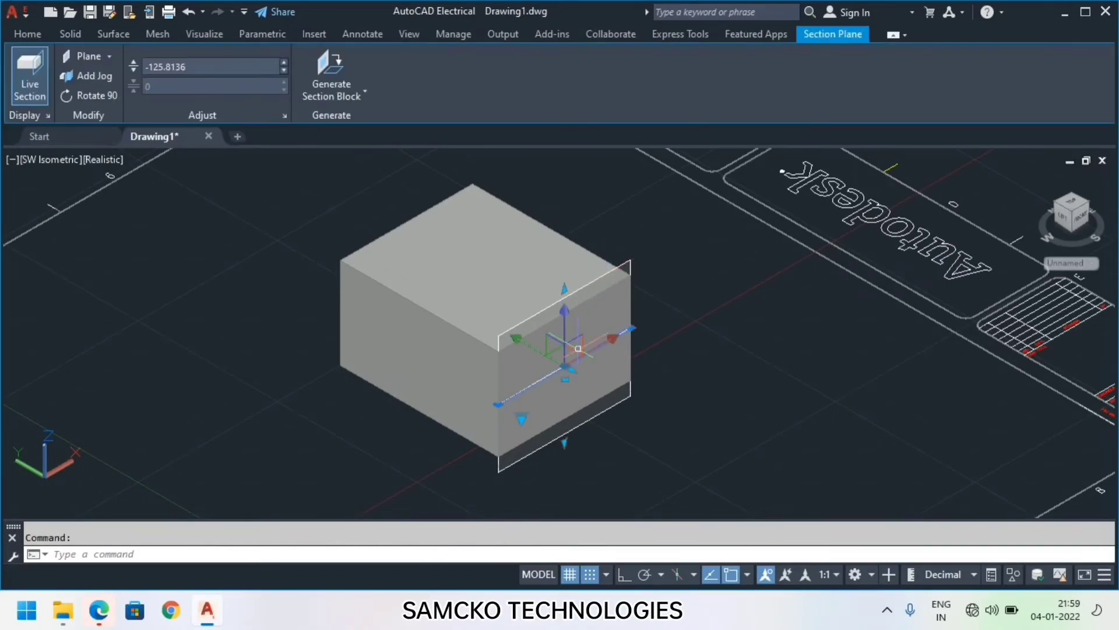
left_click(565, 292)
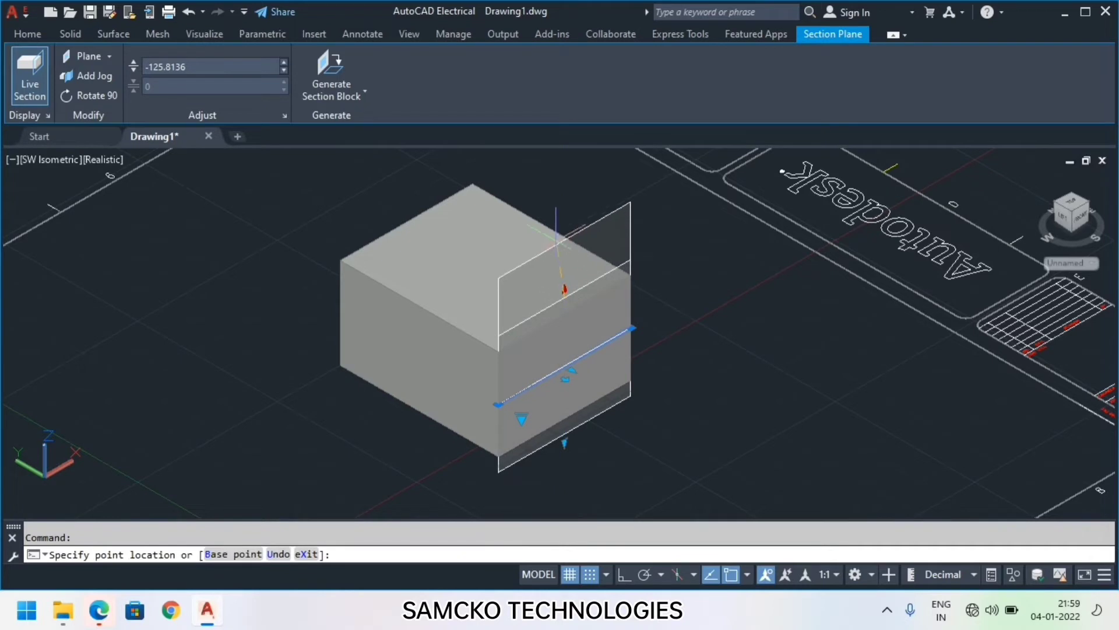
left_click(561, 240)
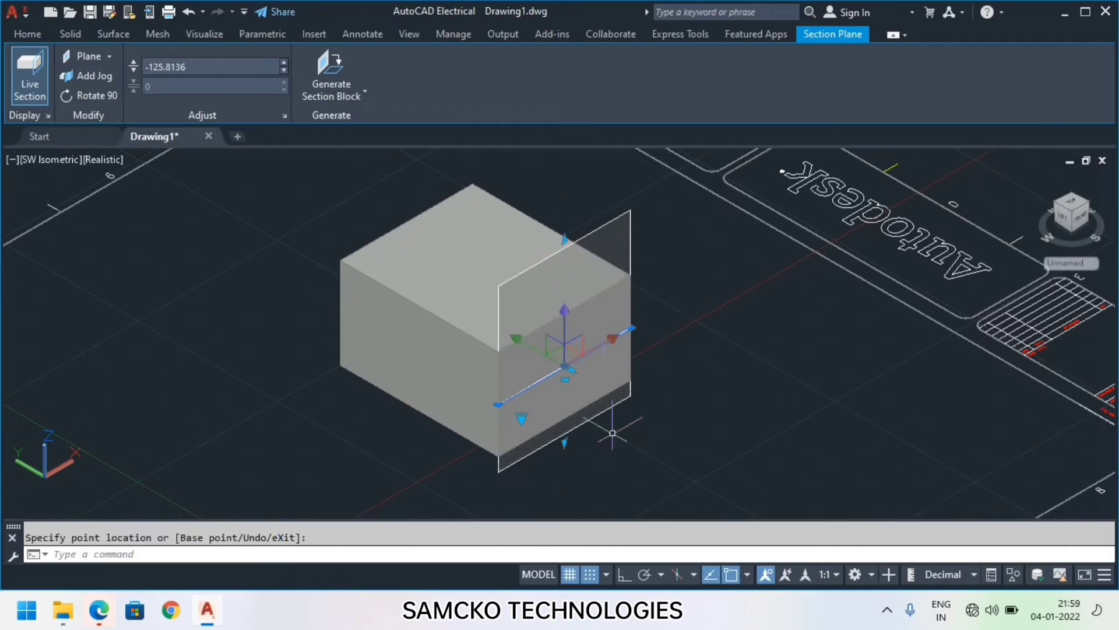
left_click(565, 442)
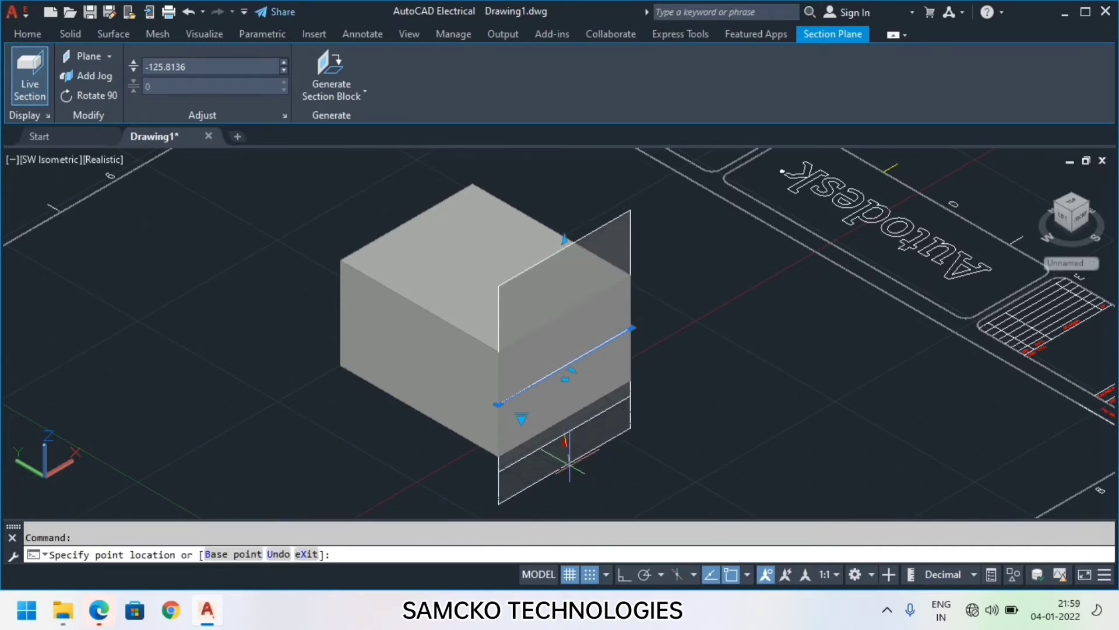
left_click(569, 467)
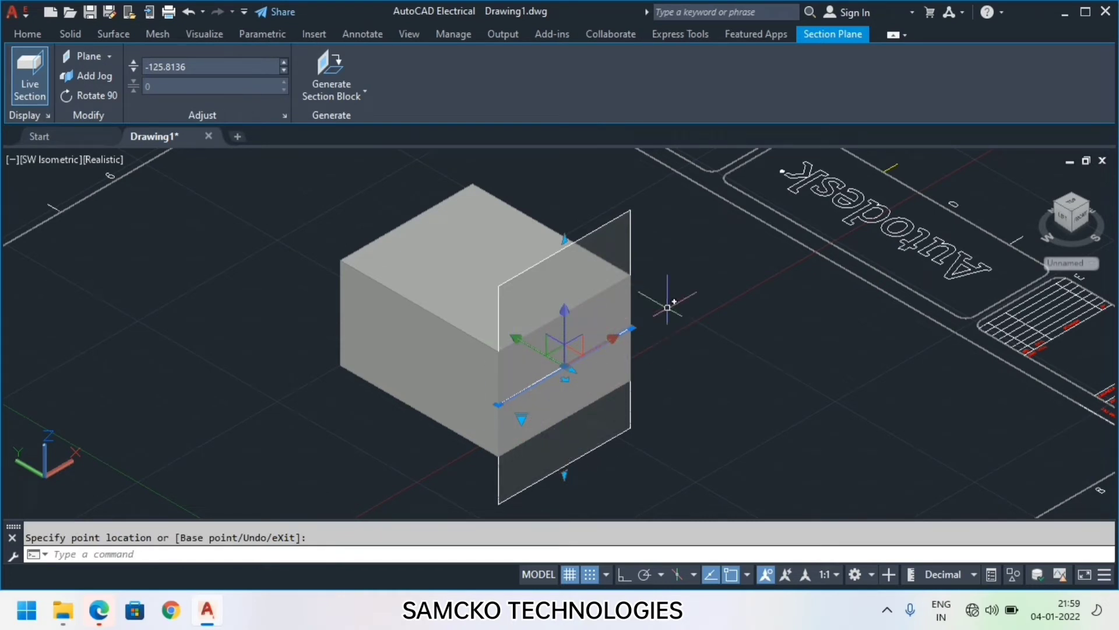
left_click(522, 417)
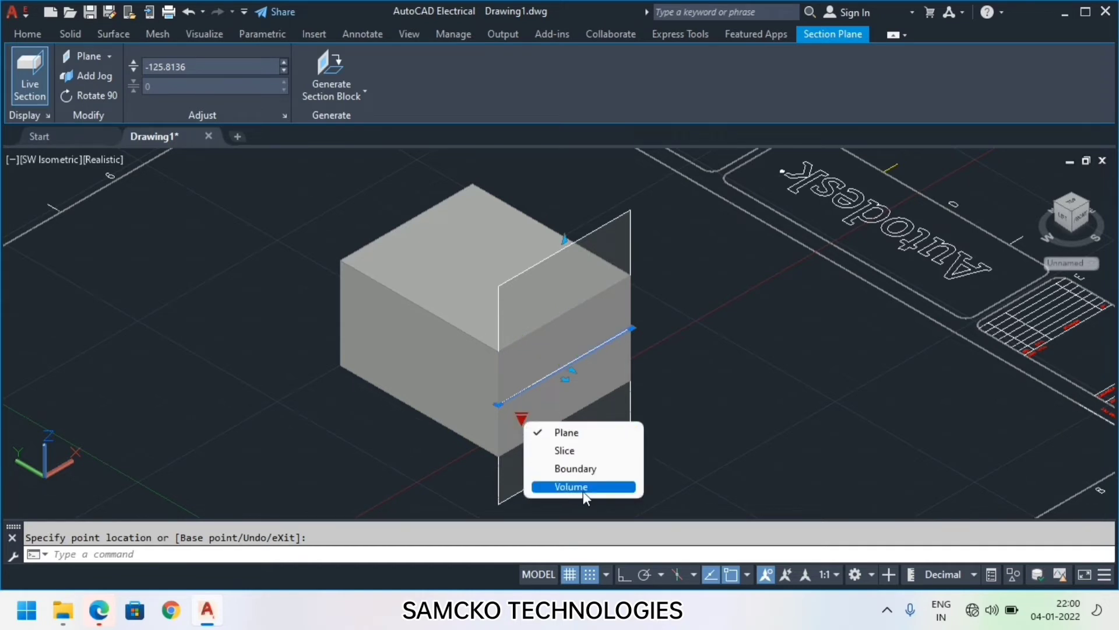
left_click(719, 411)
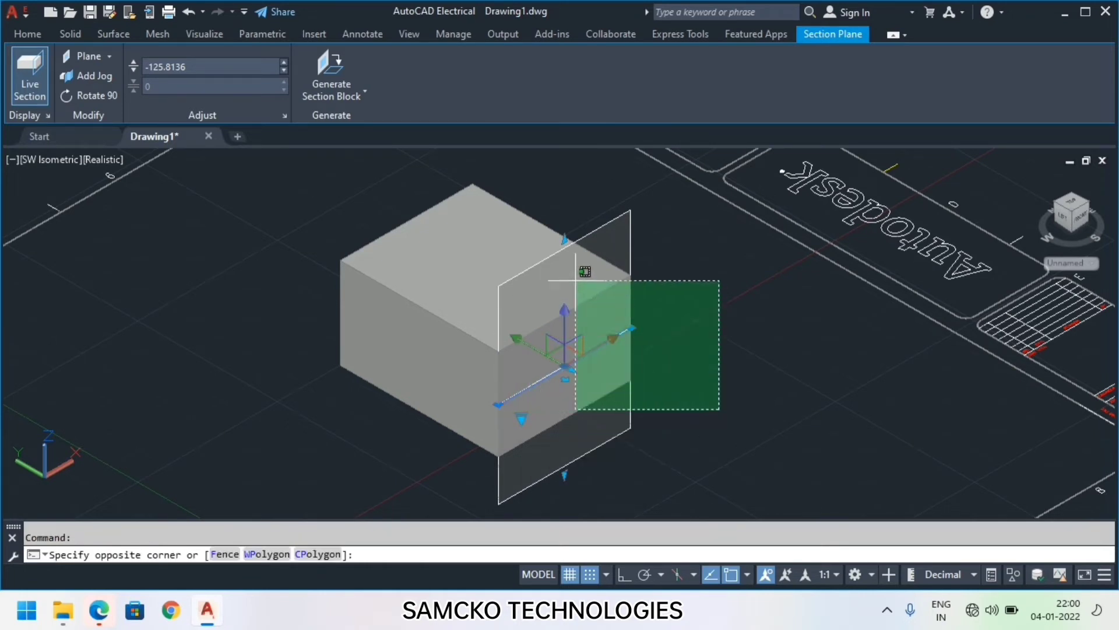
key("Escape")
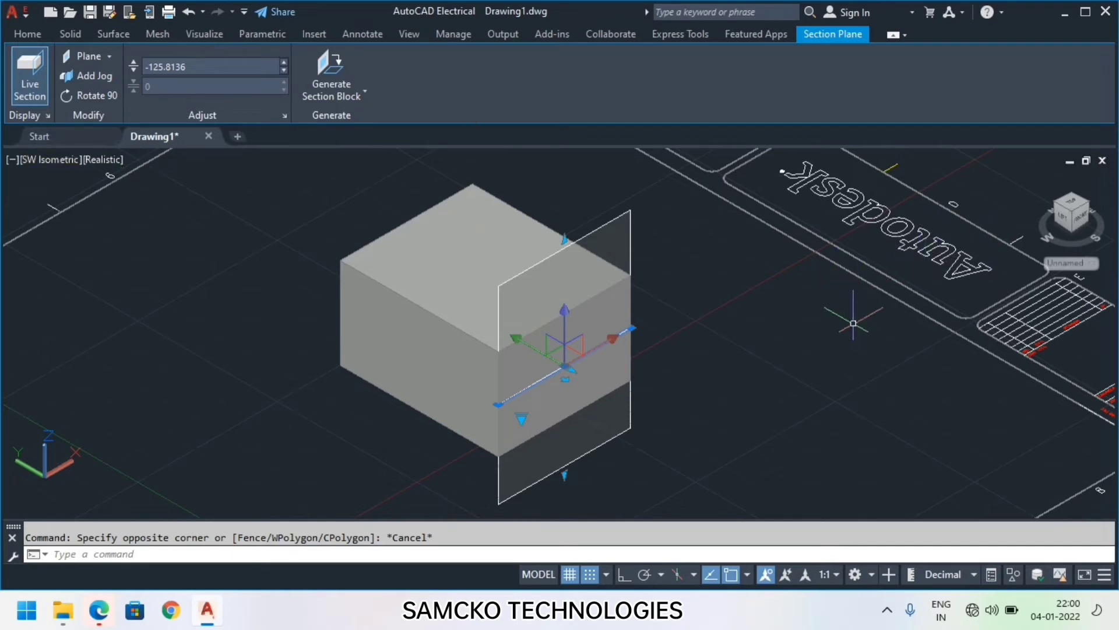
key("Escape")
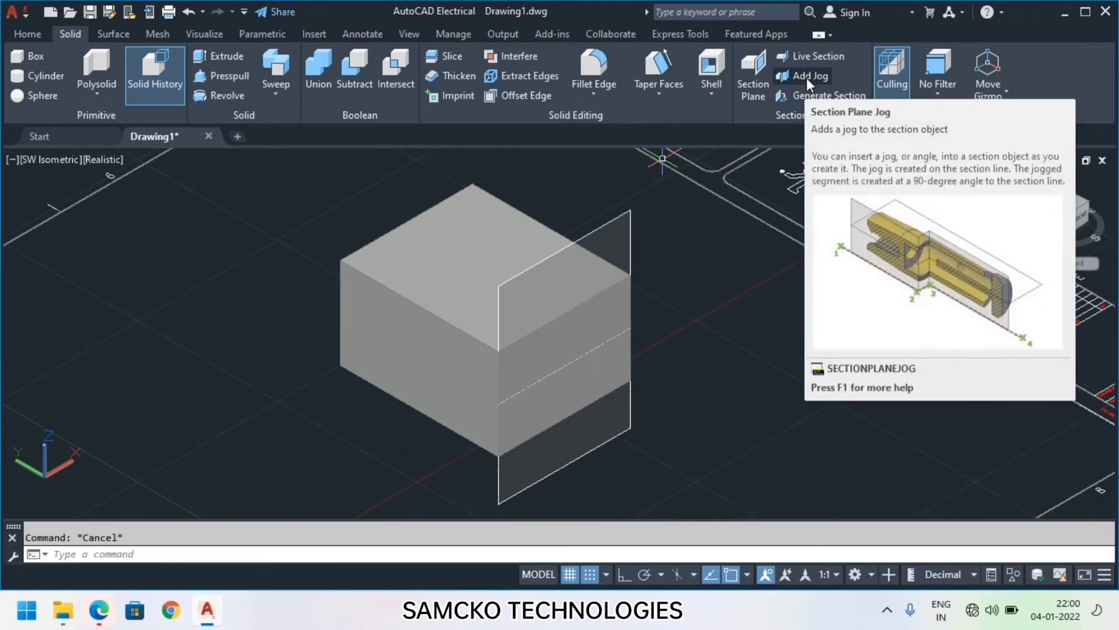
- Add a jog to the front section plane at about the middle of its section line
left_click(806, 78)
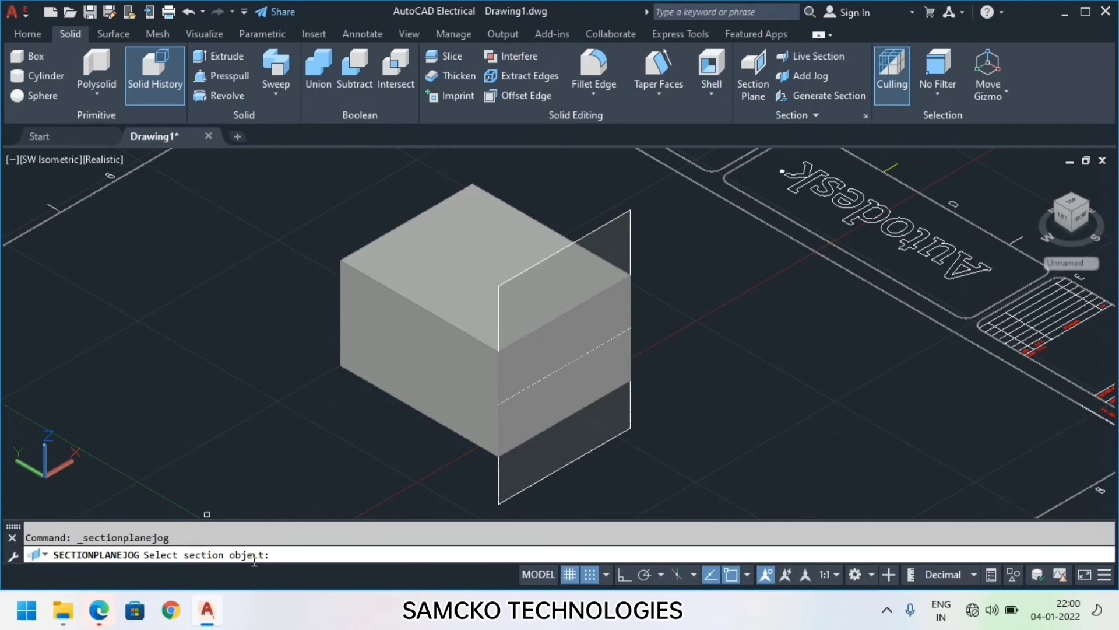
left_click(611, 239)
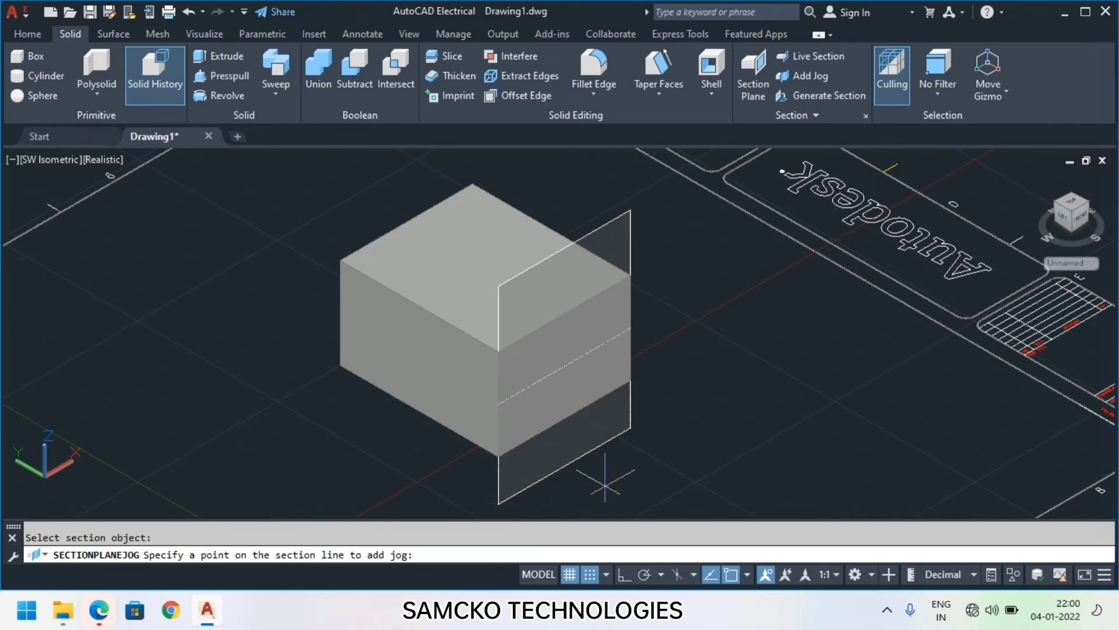
left_click(574, 369)
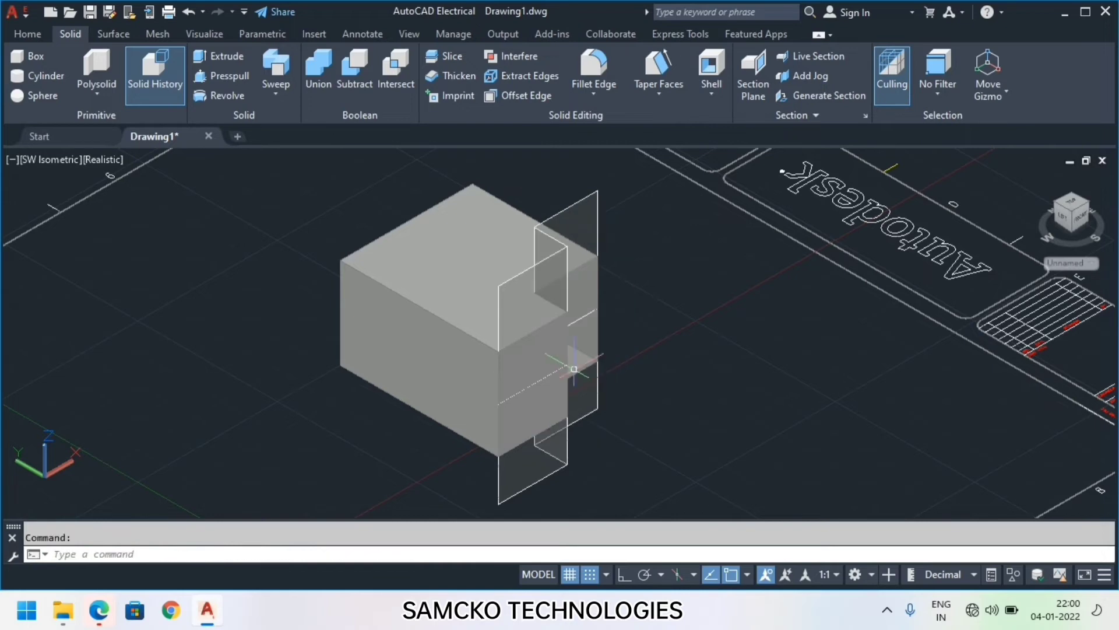
middle_click_drag(600, 354, 555, 397, "shift")
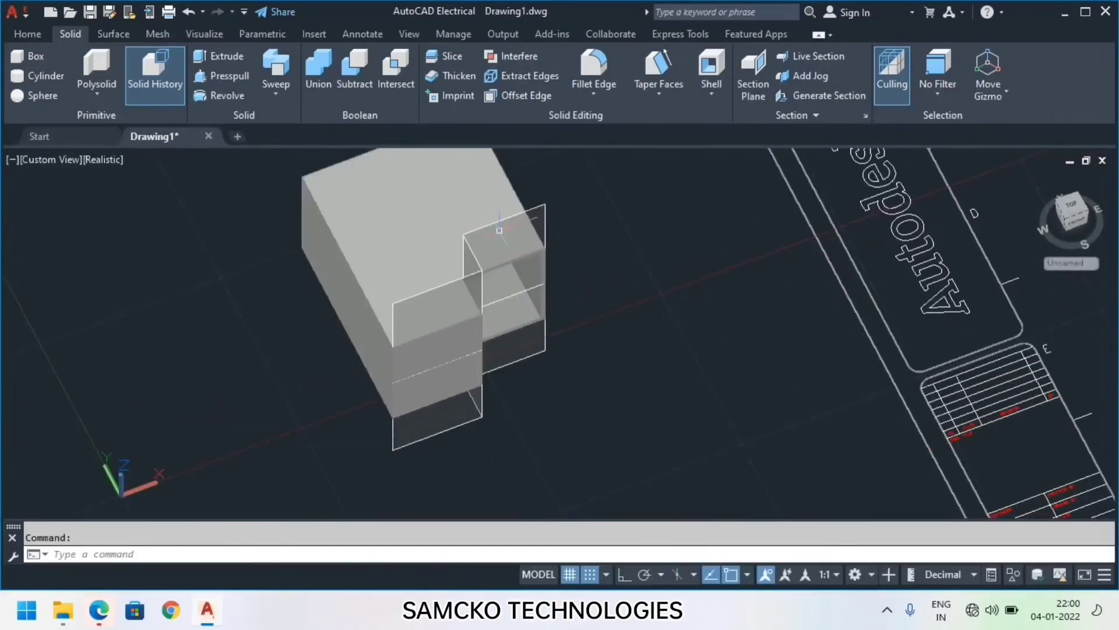
middle_click_drag(500, 230, 490, 345, "shift")
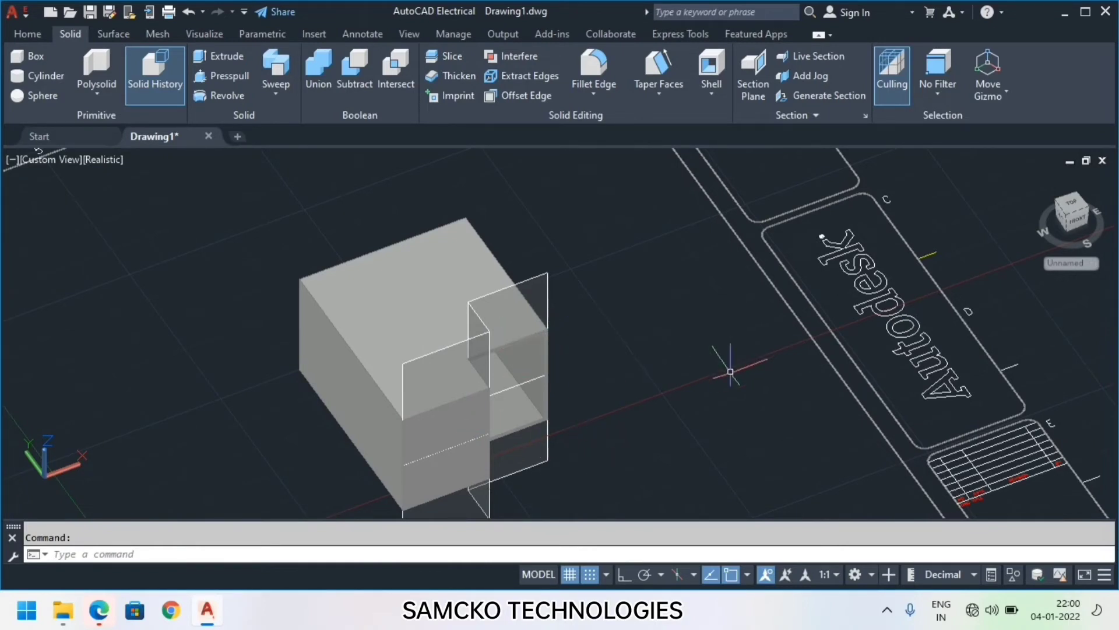
- Start Generate Section and select the jogged section plane on the box as its section object
middle_click_drag(632, 412, 633, 351)
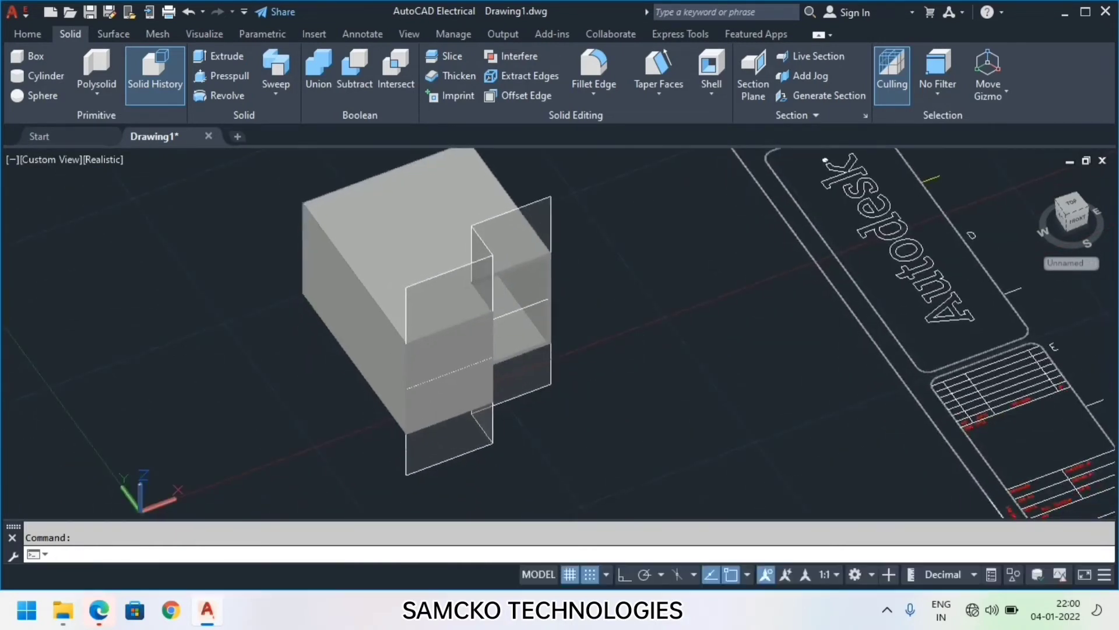
scroll(599, 331, "down", 4)
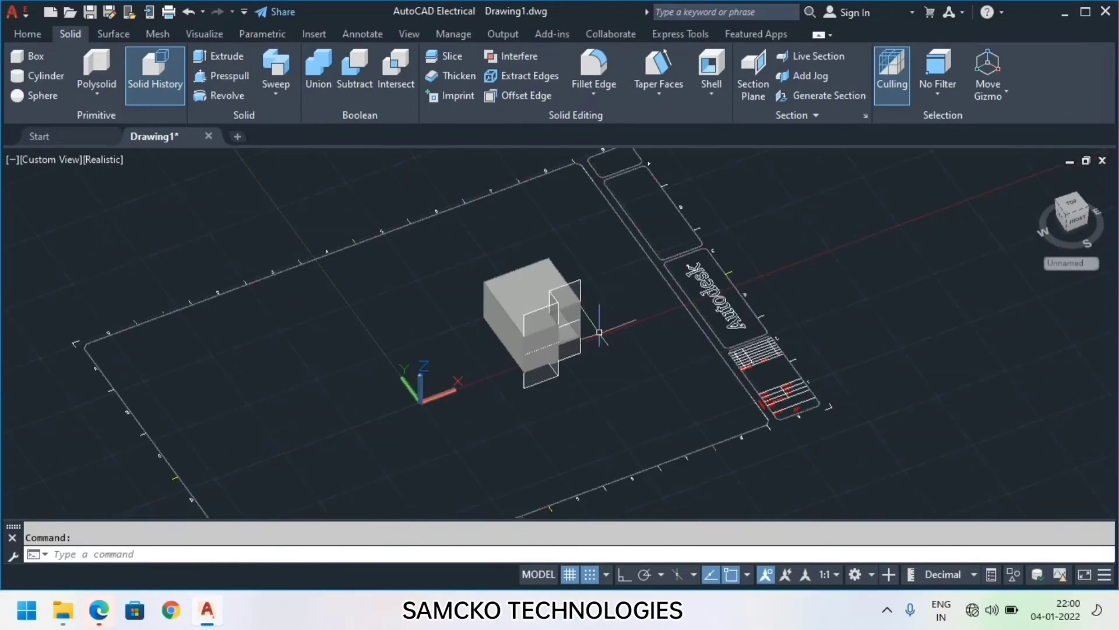
middle_click_drag(599, 331, 501, 350)
scroll(509, 350, "up", 2)
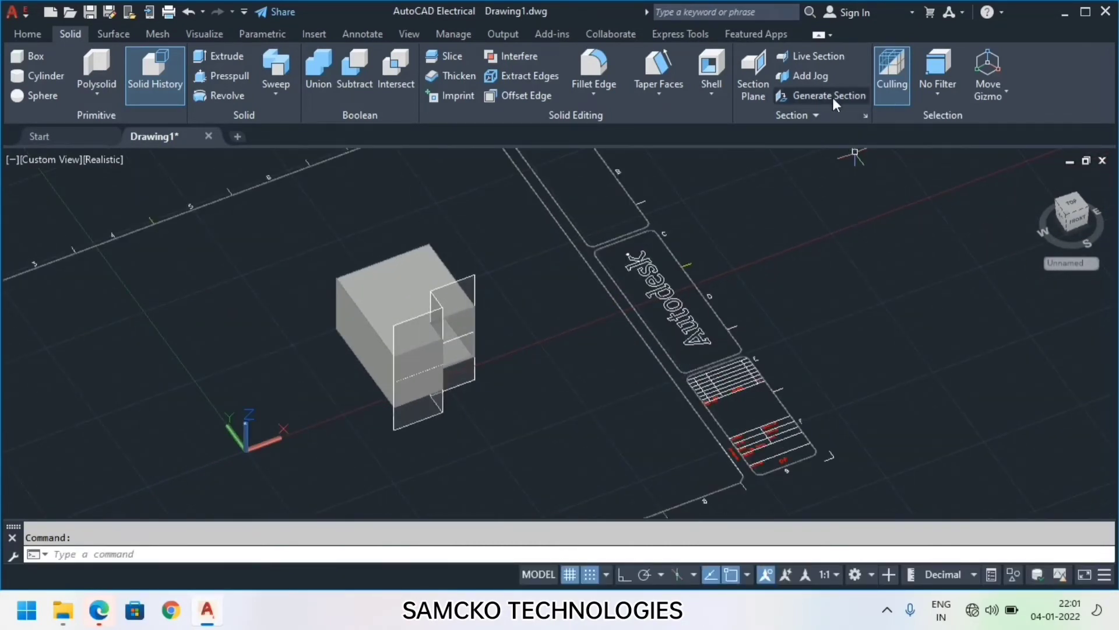
left_click(813, 97)
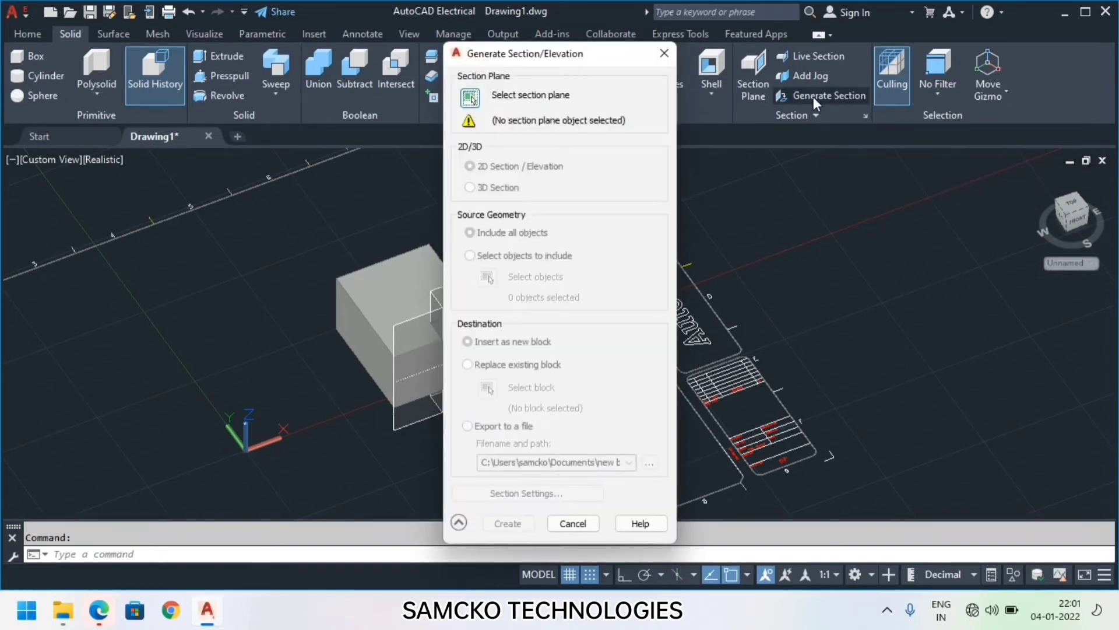
left_click_drag(594, 58, 733, 80)
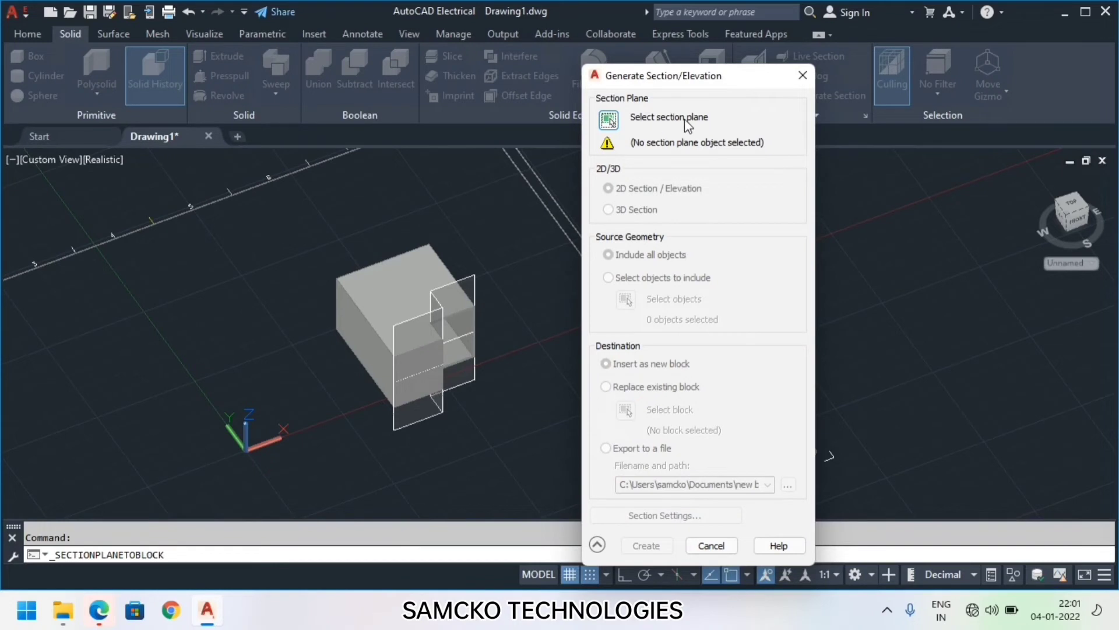
left_click(609, 121)
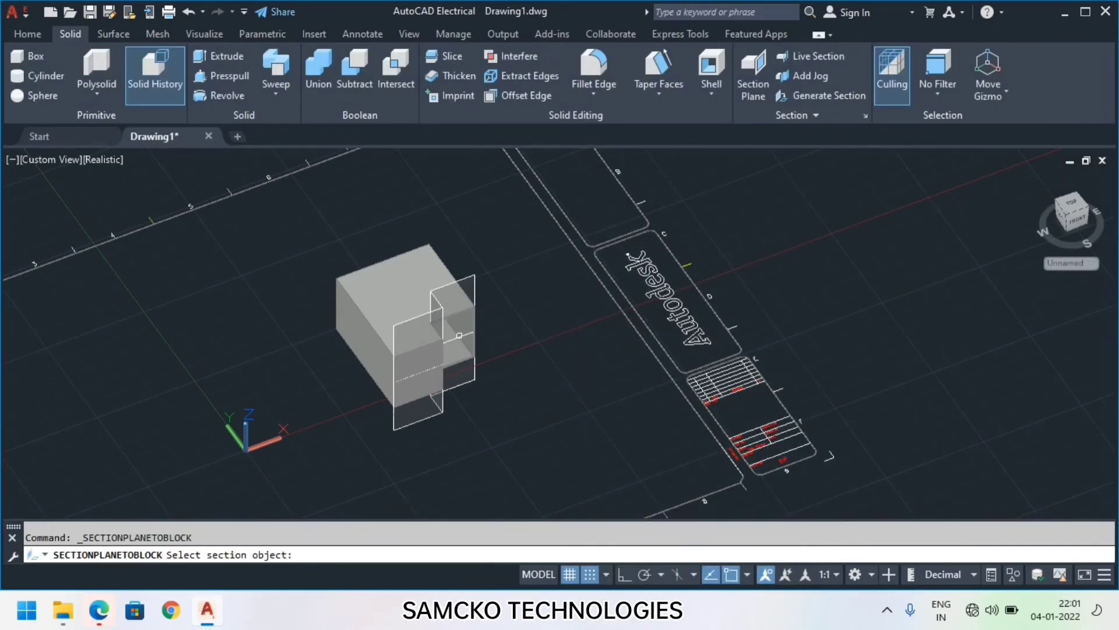
left_click(459, 335)
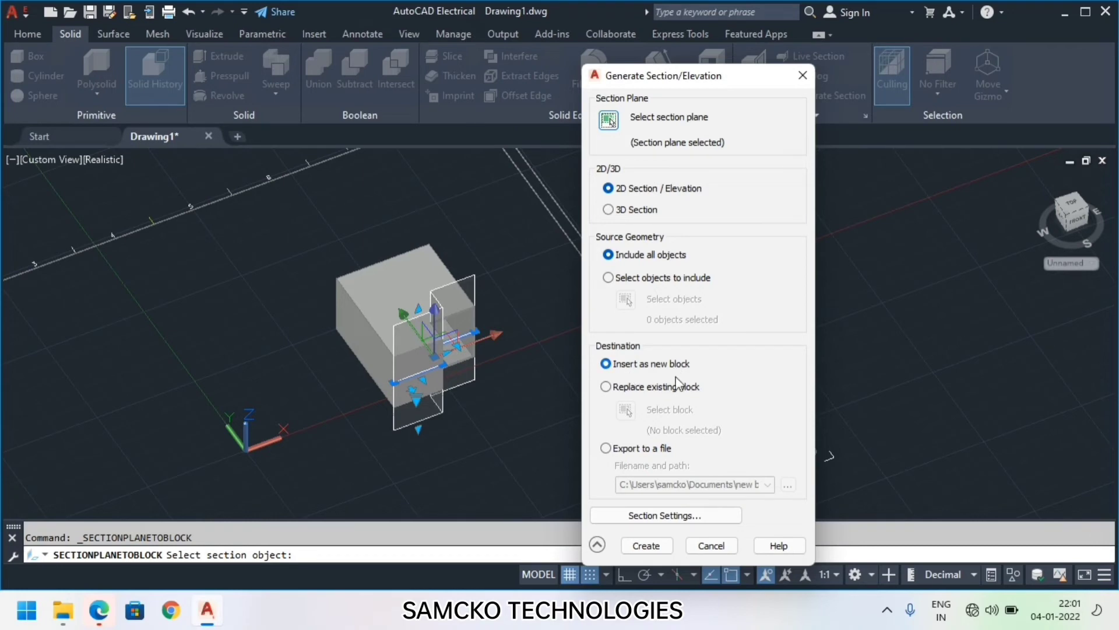
- Create the 2D section/elevation of all objects as a new block and insert it beside the box at scale 1
left_click(648, 545)
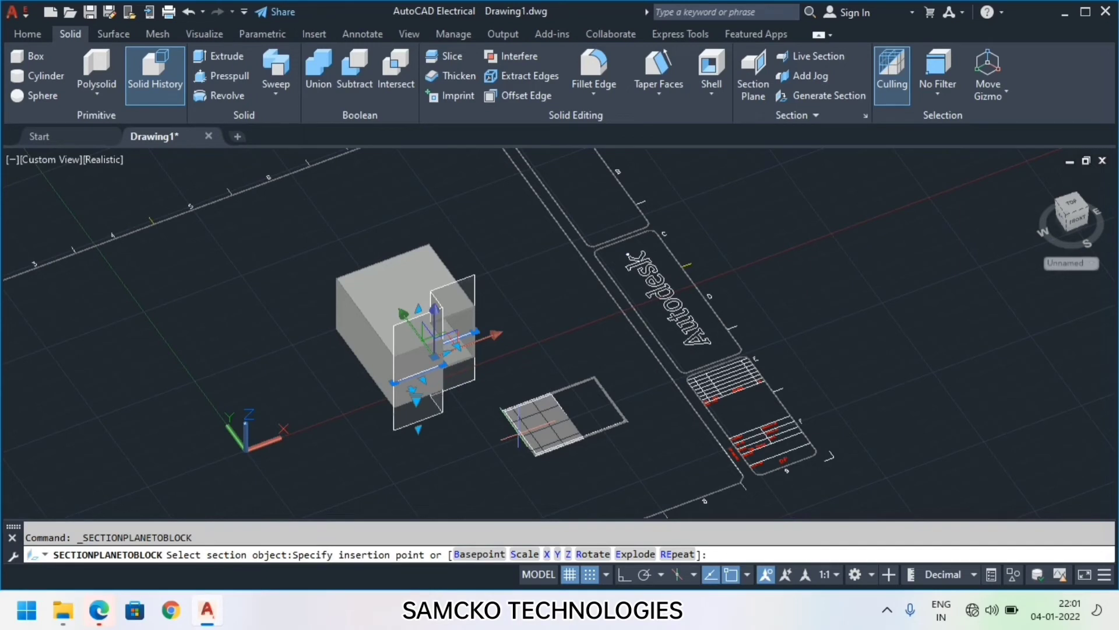
left_click(518, 436)
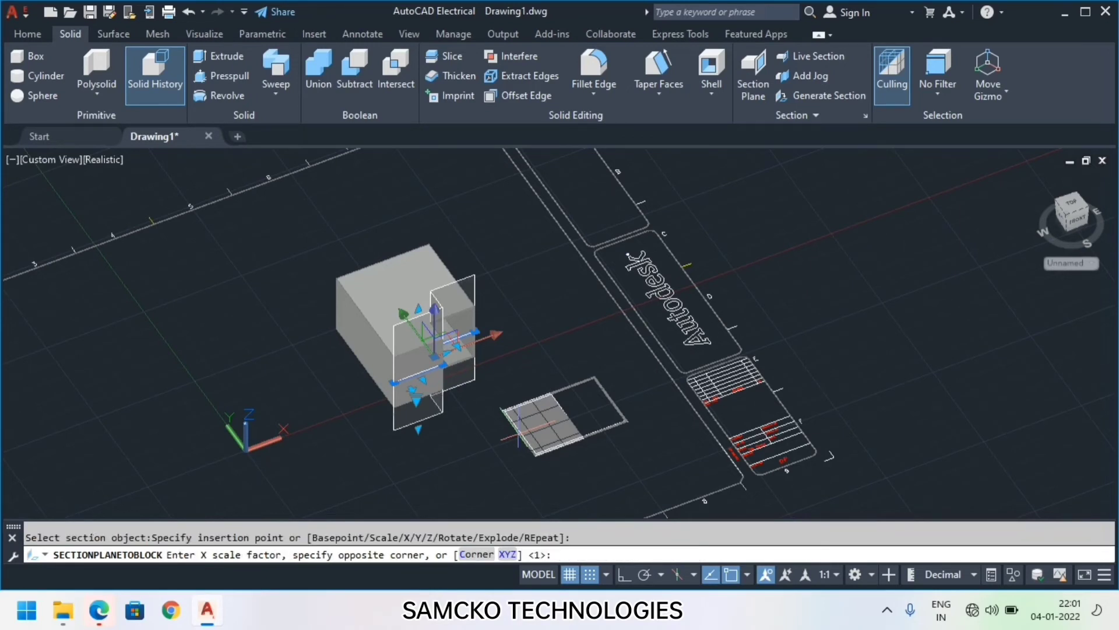
key("Return")
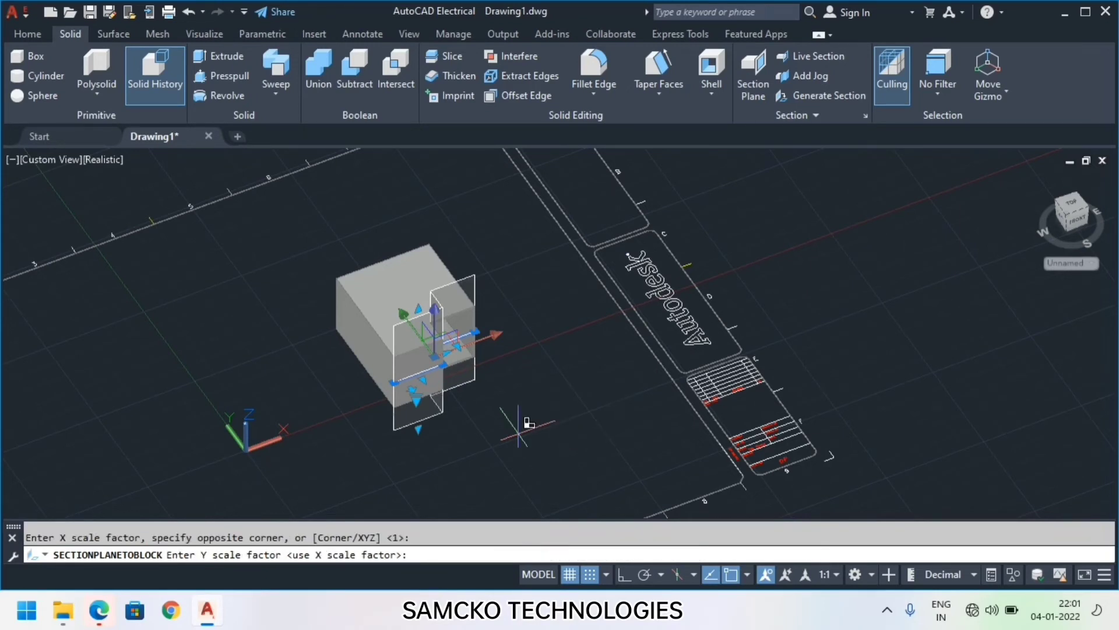
key("Return")
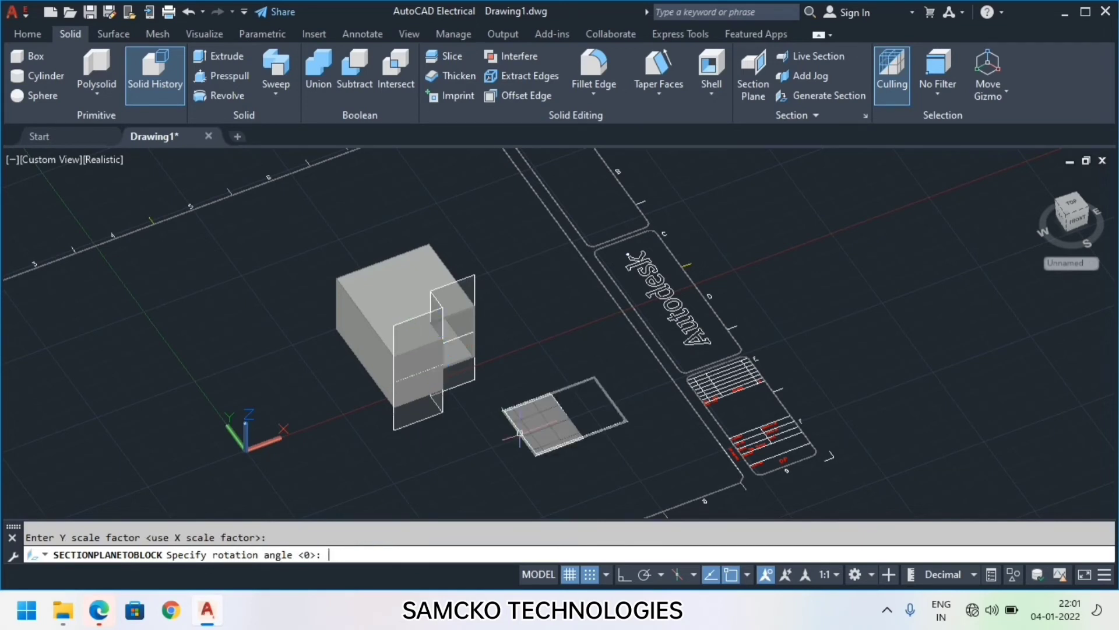
key("Escape")
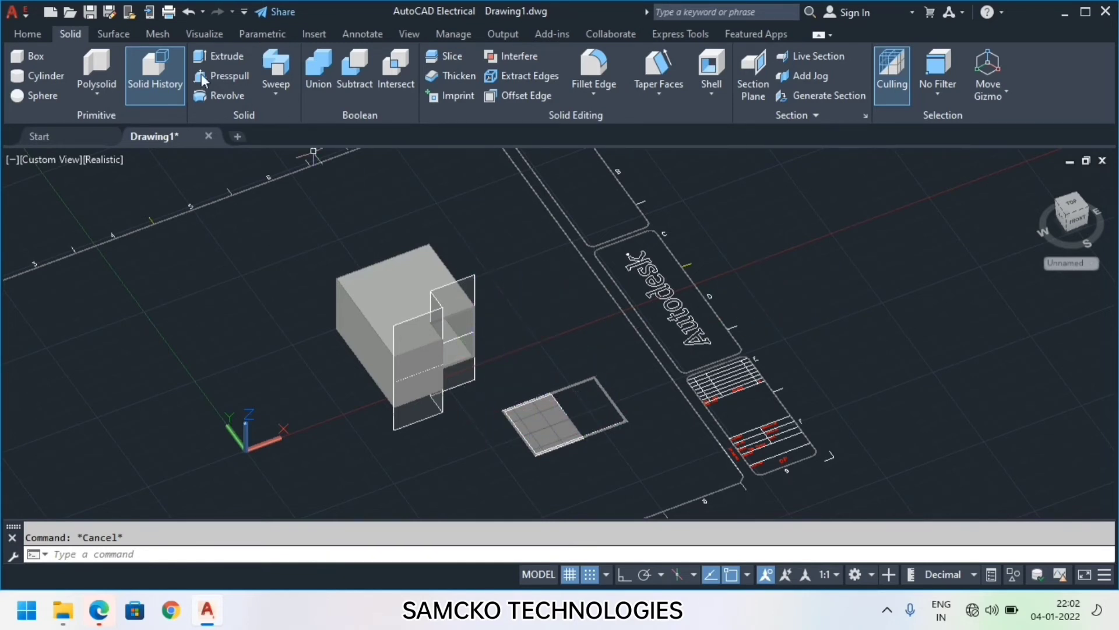
- Examine the drawing's insertable blocks and the additional section commands
left_click(314, 34)
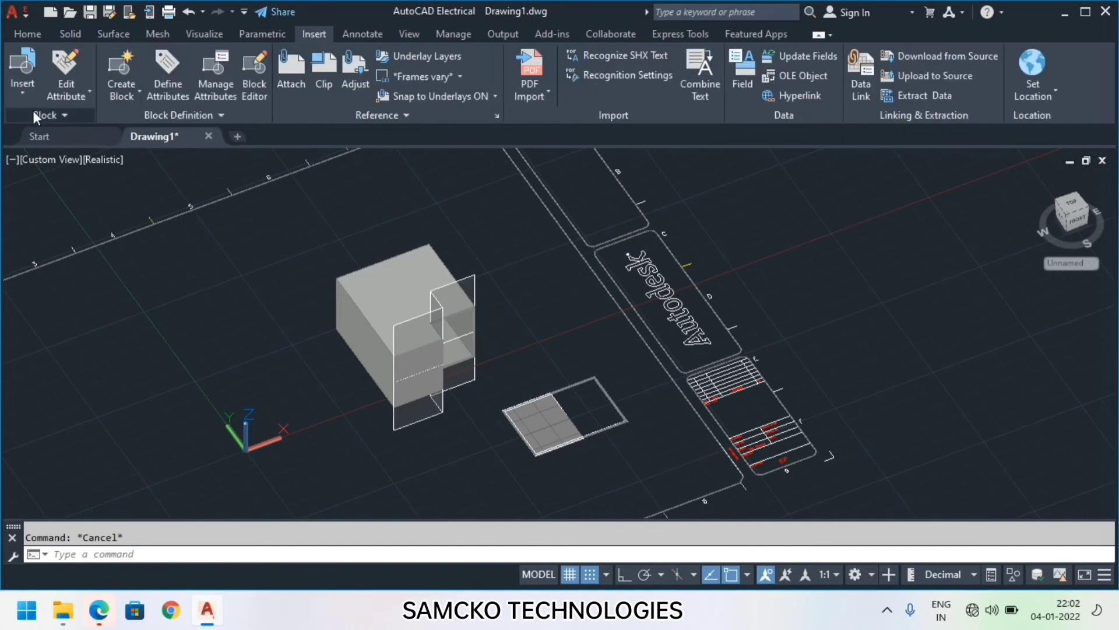
left_click(24, 94)
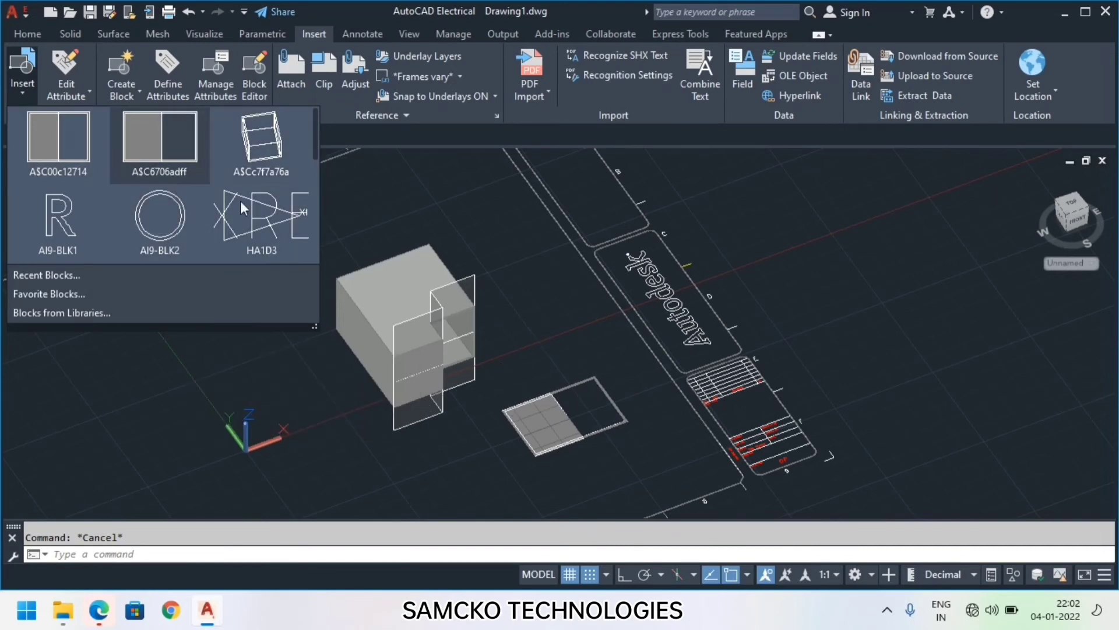
left_click(586, 311)
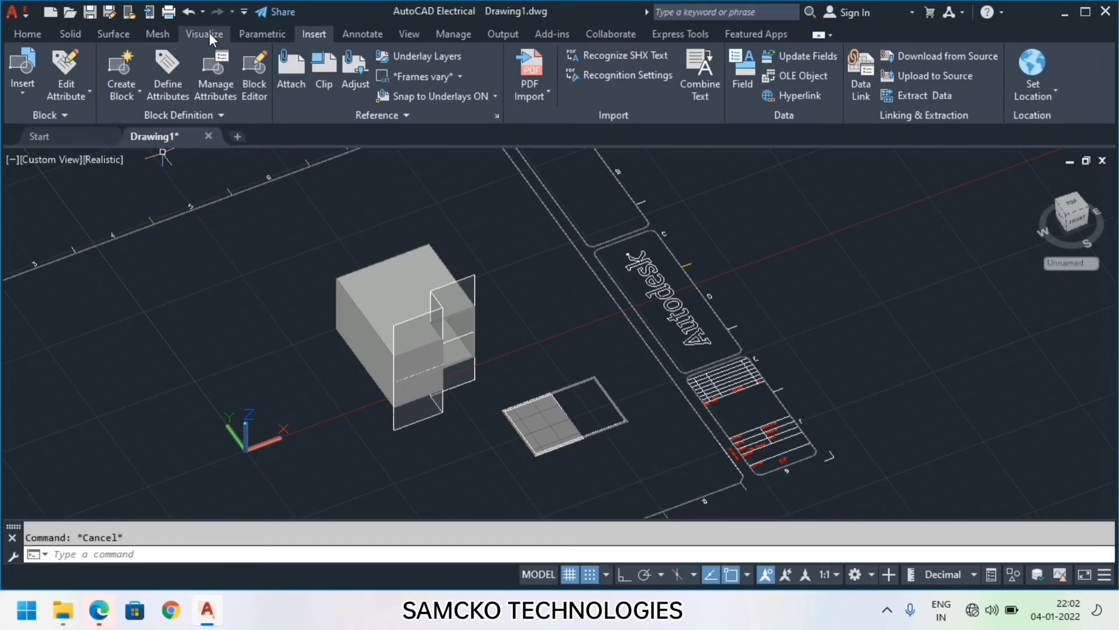
left_click(73, 35)
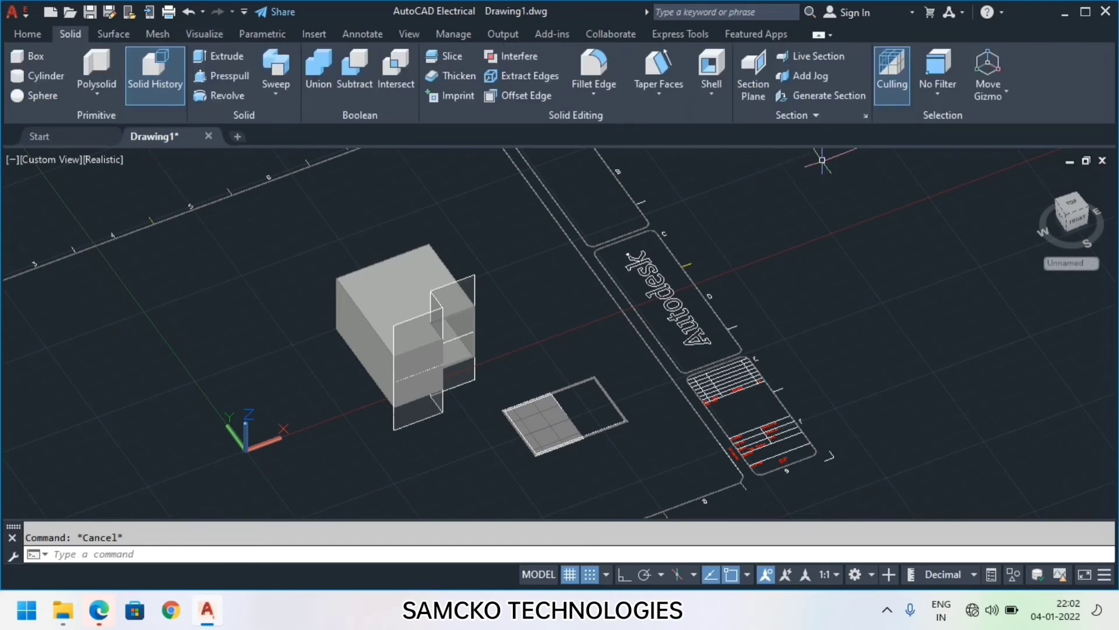
left_click(814, 116)
left_click(819, 119)
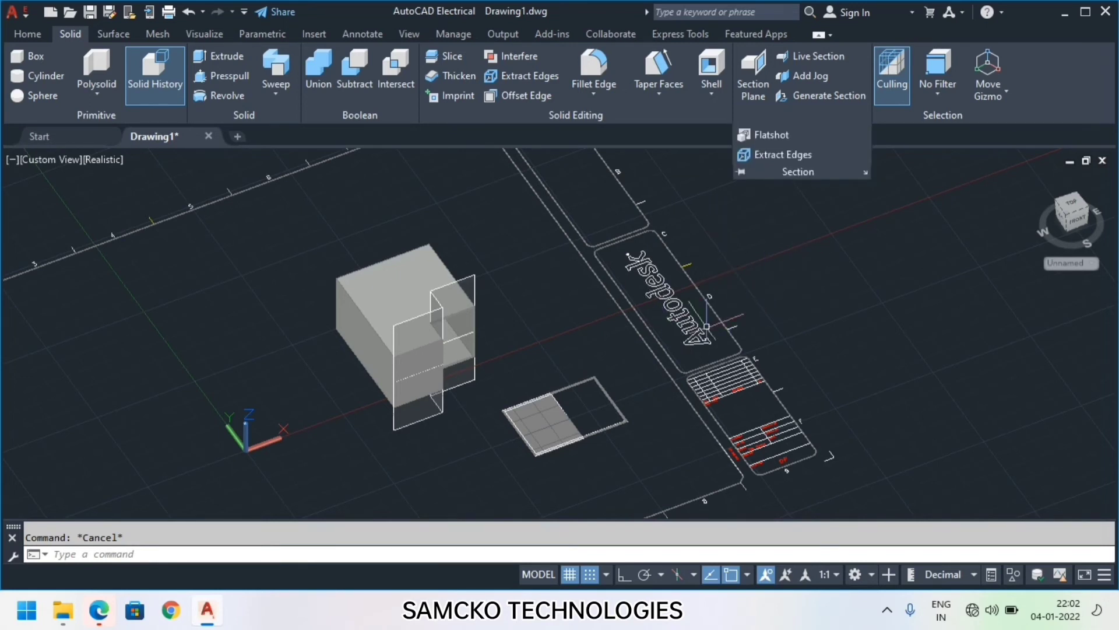
- Delete the generated section block, the jogged section plane and the shelled box
left_click(566, 401)
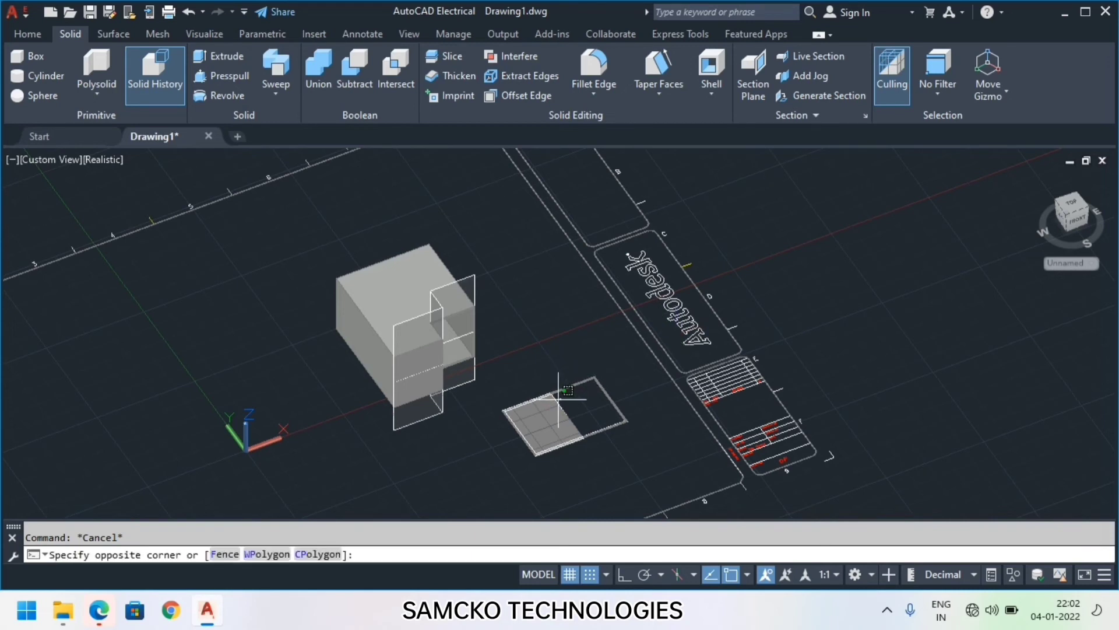
left_click(553, 402)
key("Delete")
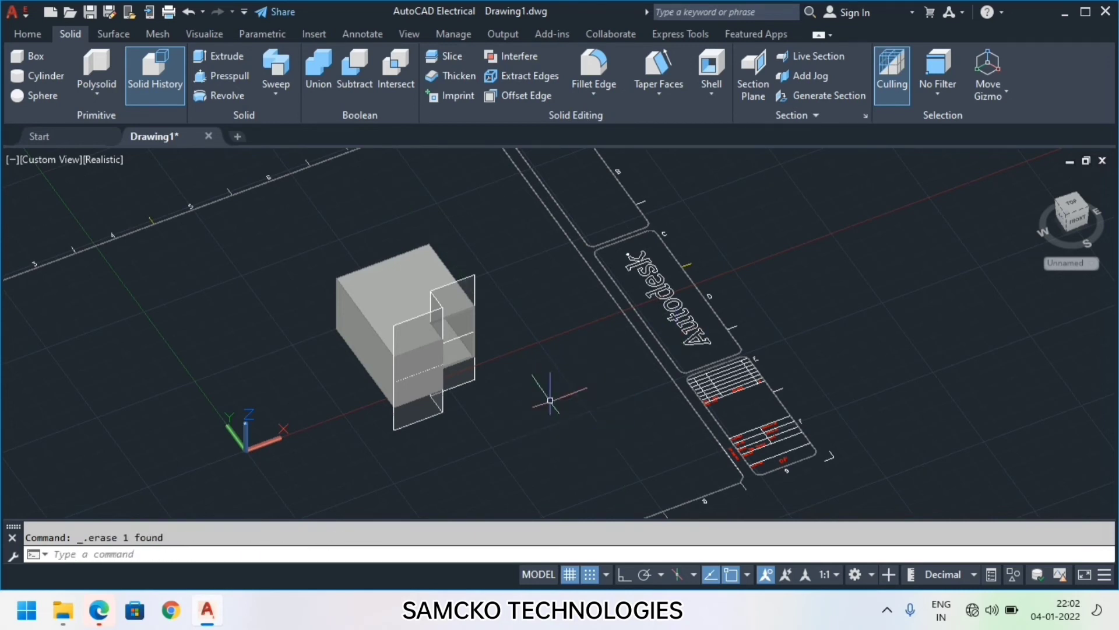
left_click(395, 338)
key("Delete")
left_click(395, 303)
key("Delete")
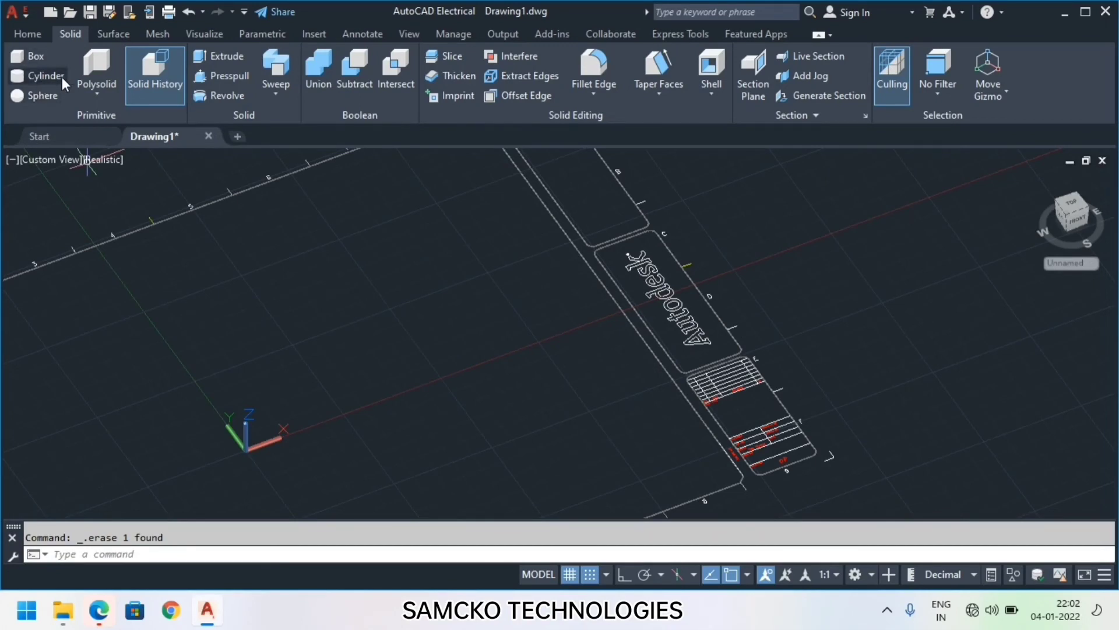
- Draw a solid box about 27 units high inside the title block frame
left_click(32, 57)
left_click(298, 303)
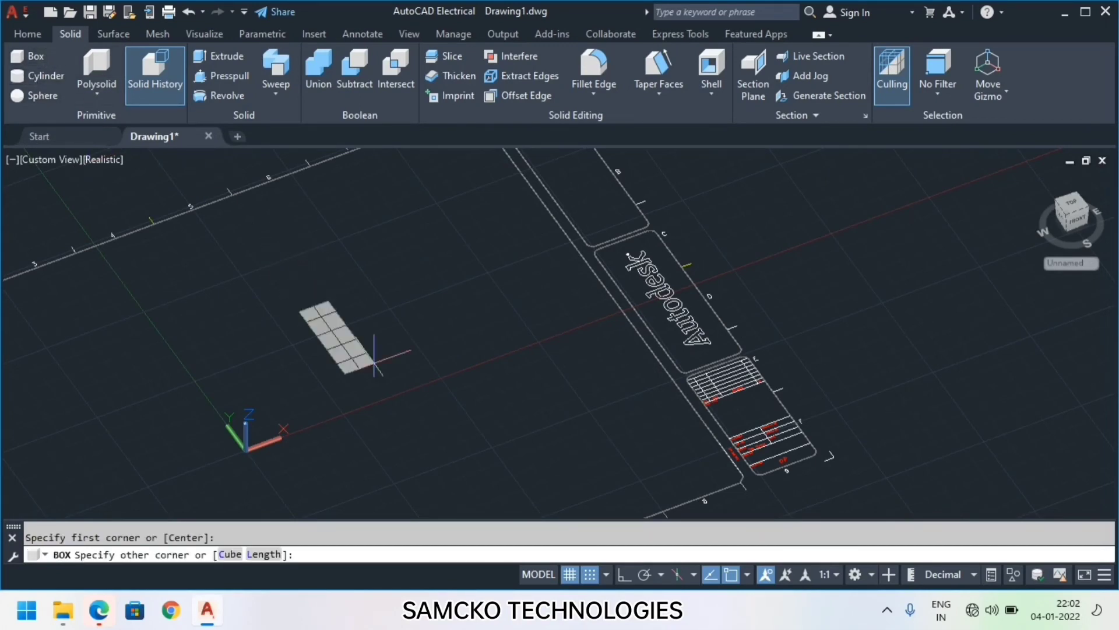
left_click(538, 351)
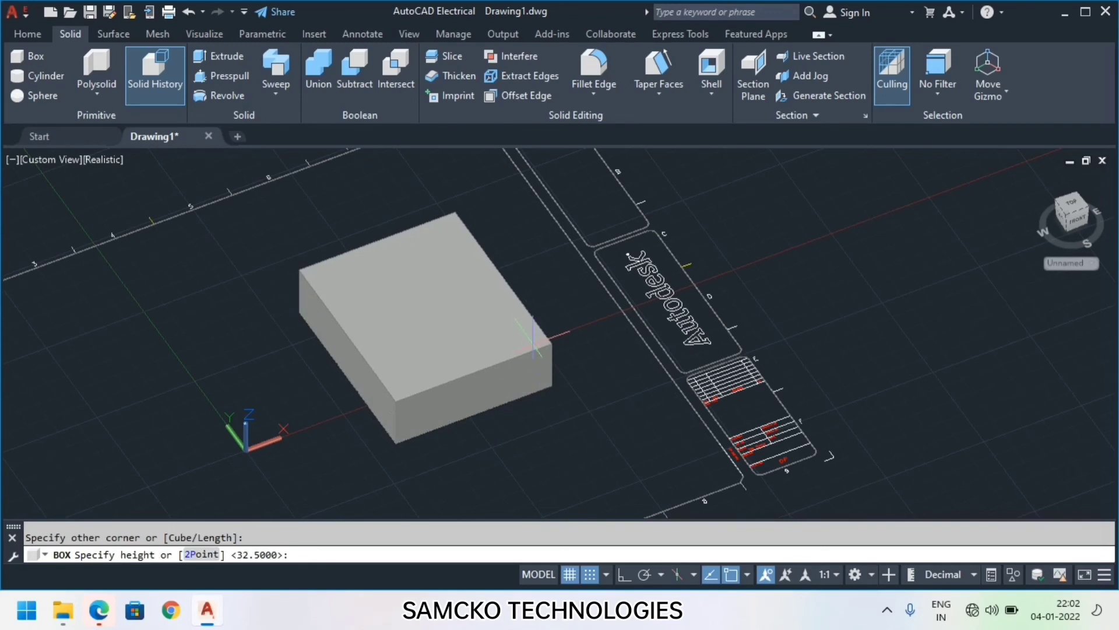
left_click(537, 334)
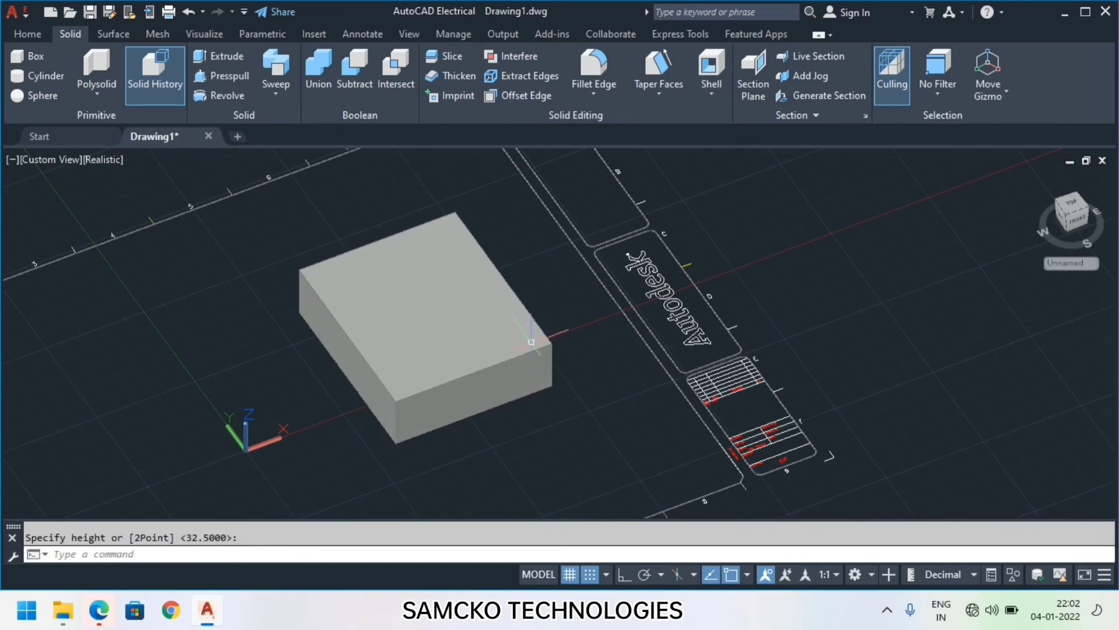
- Draw a solid cylinder standing on the top face of the box, taller than the box itself
left_click(33, 57)
left_click(36, 76)
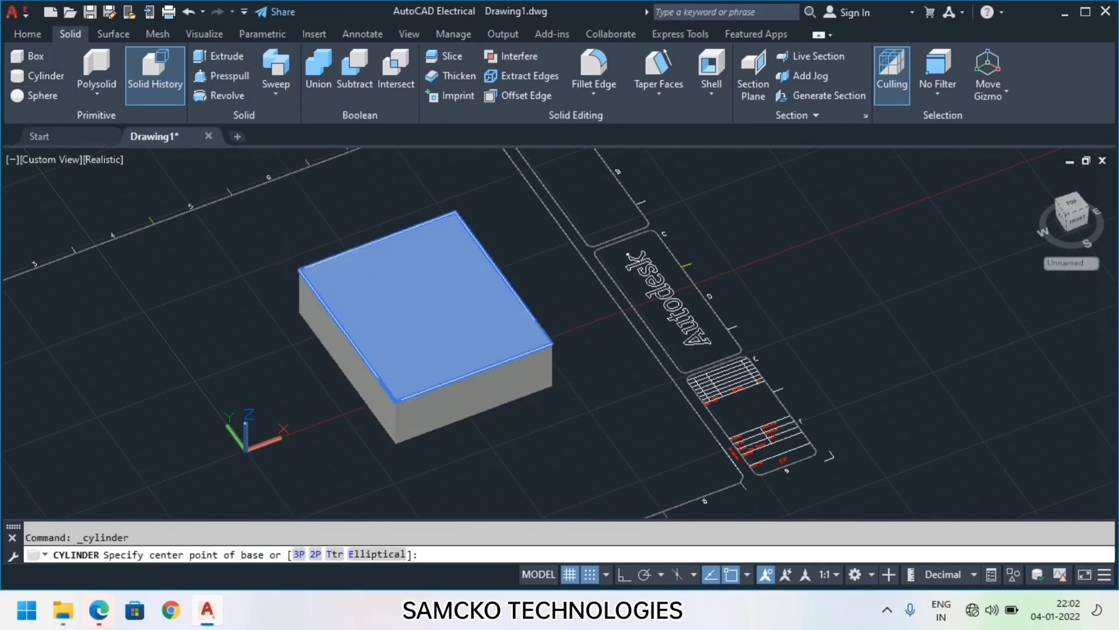
left_click(399, 295)
left_click(426, 310)
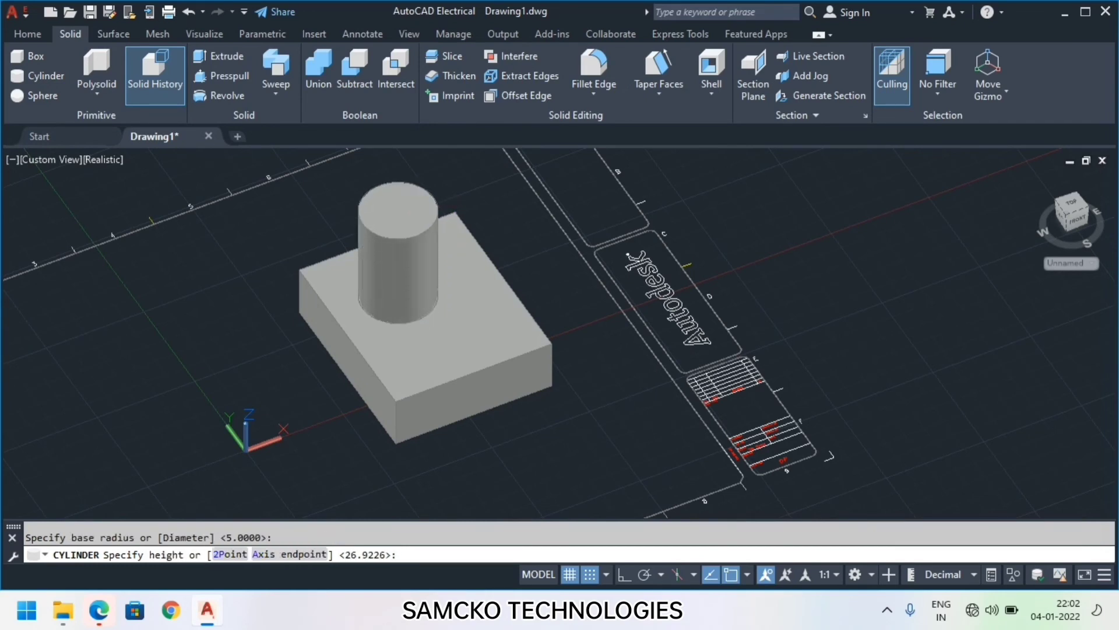
left_click(424, 198)
middle_click_drag(520, 239, 531, 287)
scroll(530, 287, "up", 1)
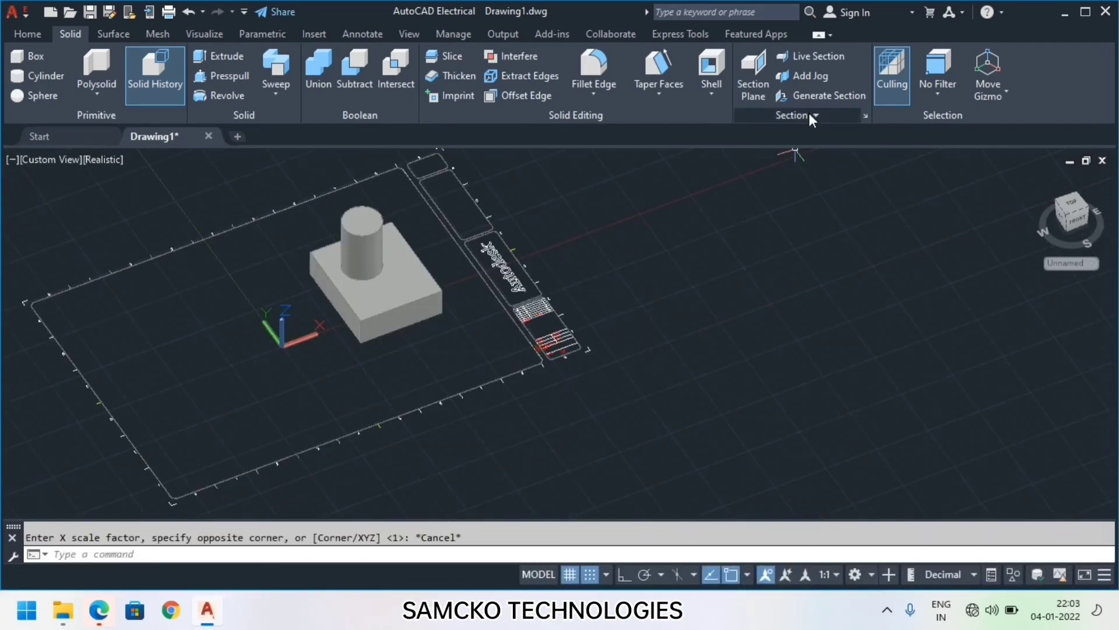
- Create a flatshot of the box and cylinder as a new block, placing it inside the frame at scale 1 and rotated freehand
left_click(809, 115)
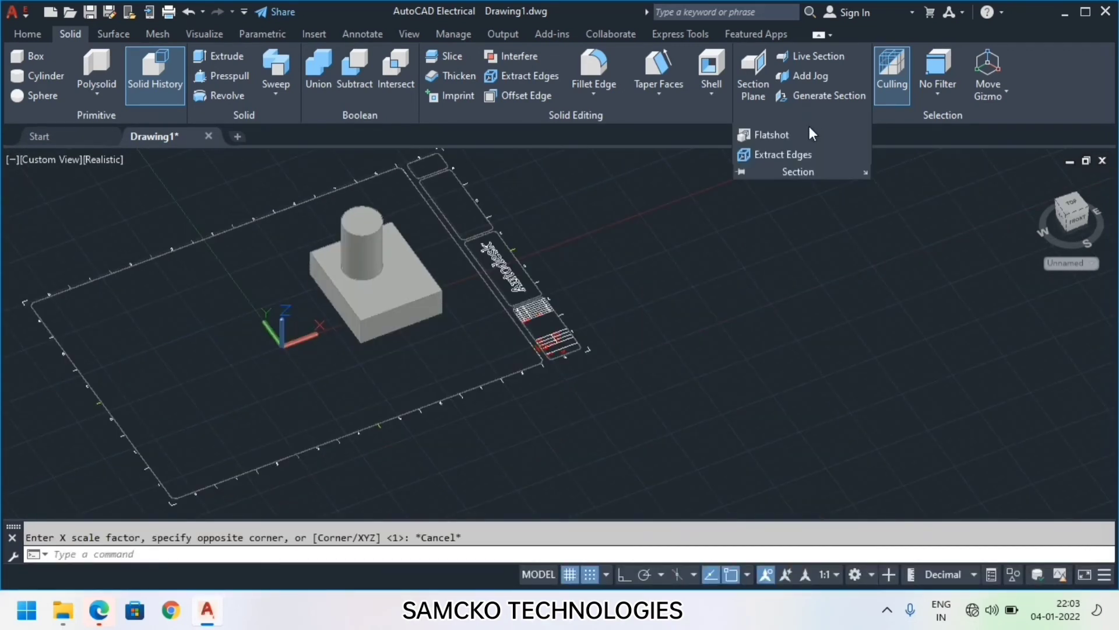
left_click(775, 139)
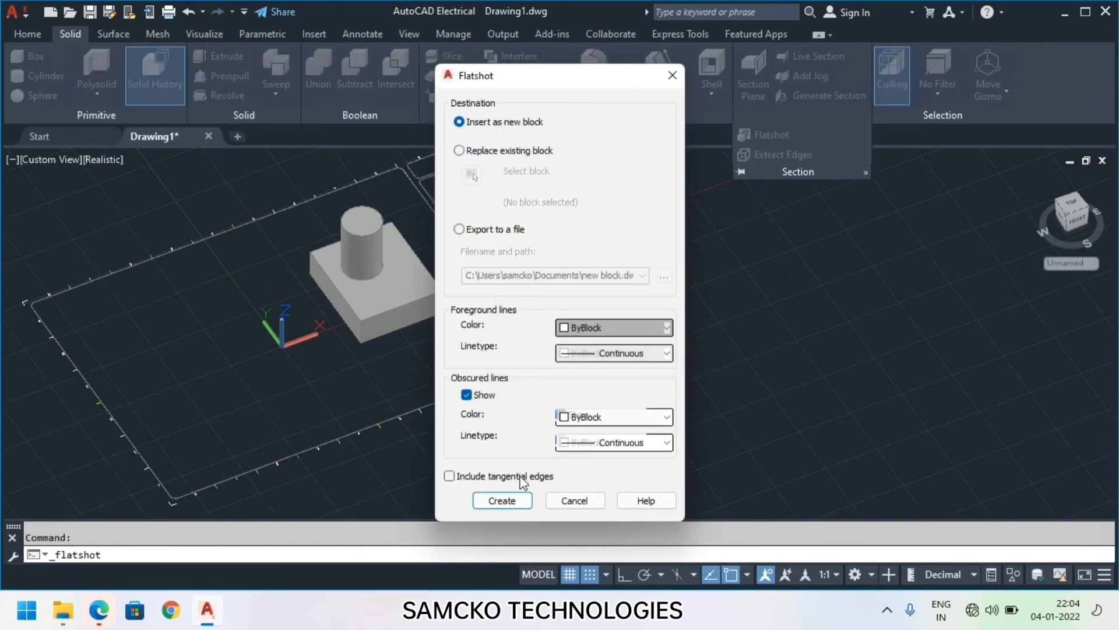
left_click(502, 500)
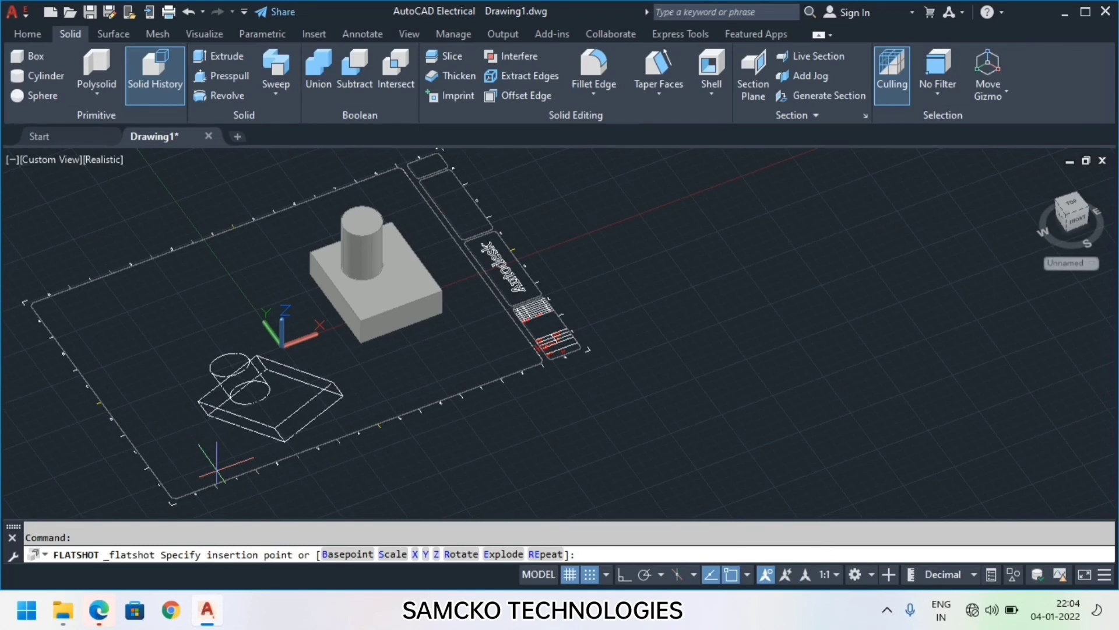
key("Return")
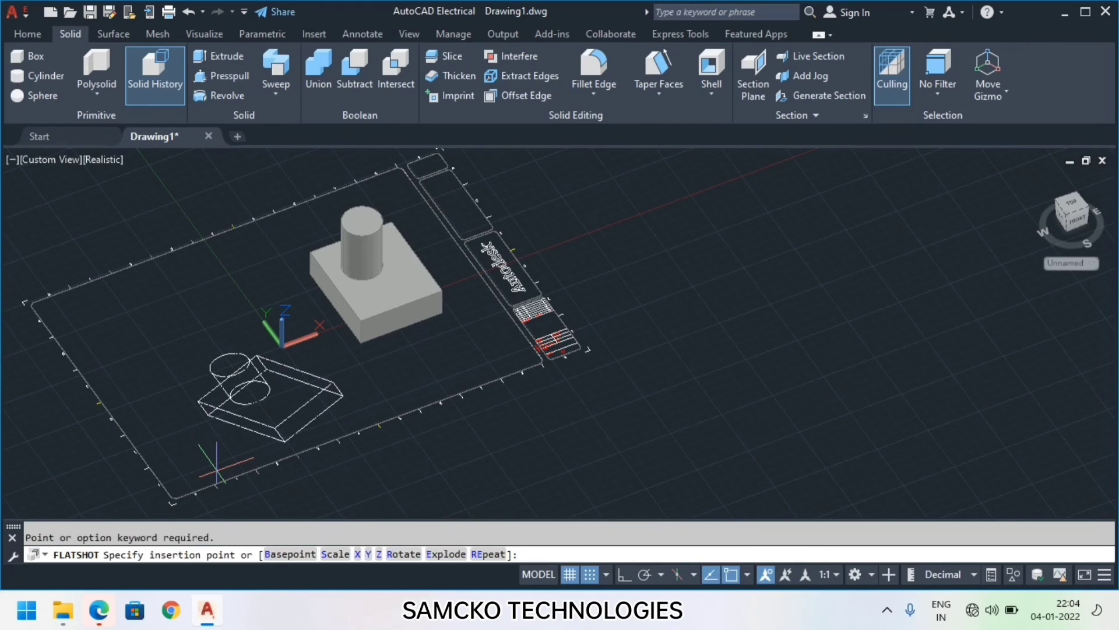
left_click(216, 464)
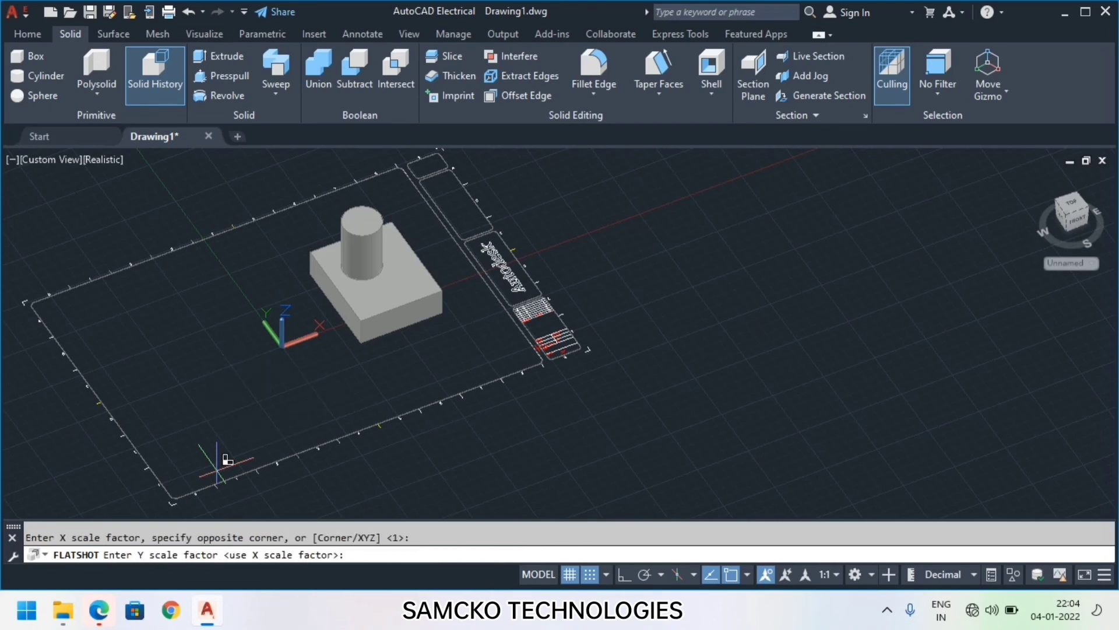
key("Return")
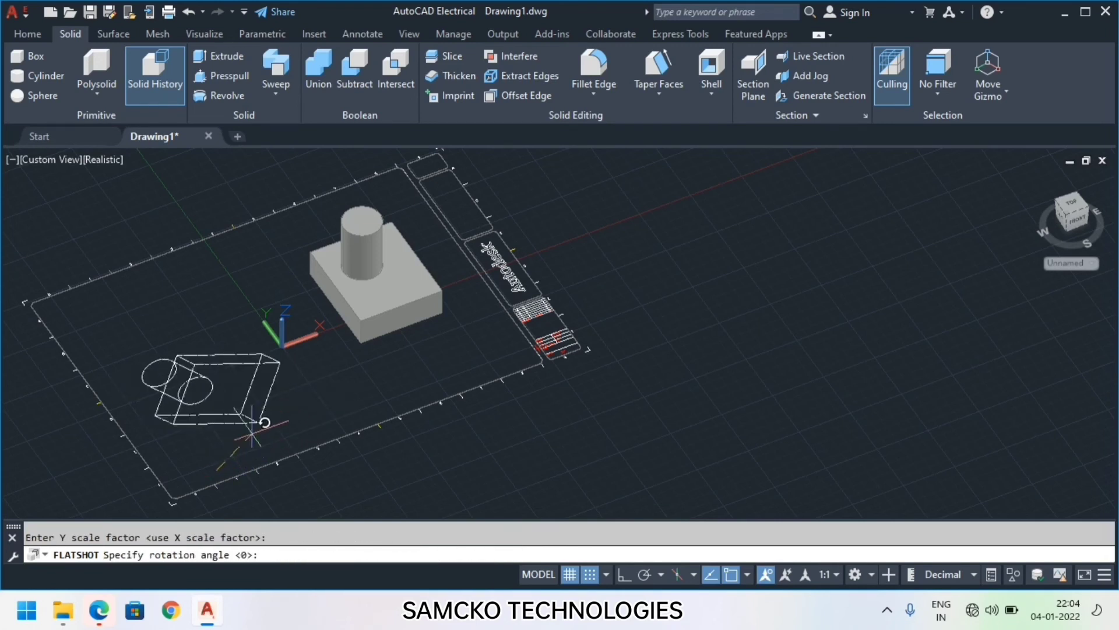
key("Return")
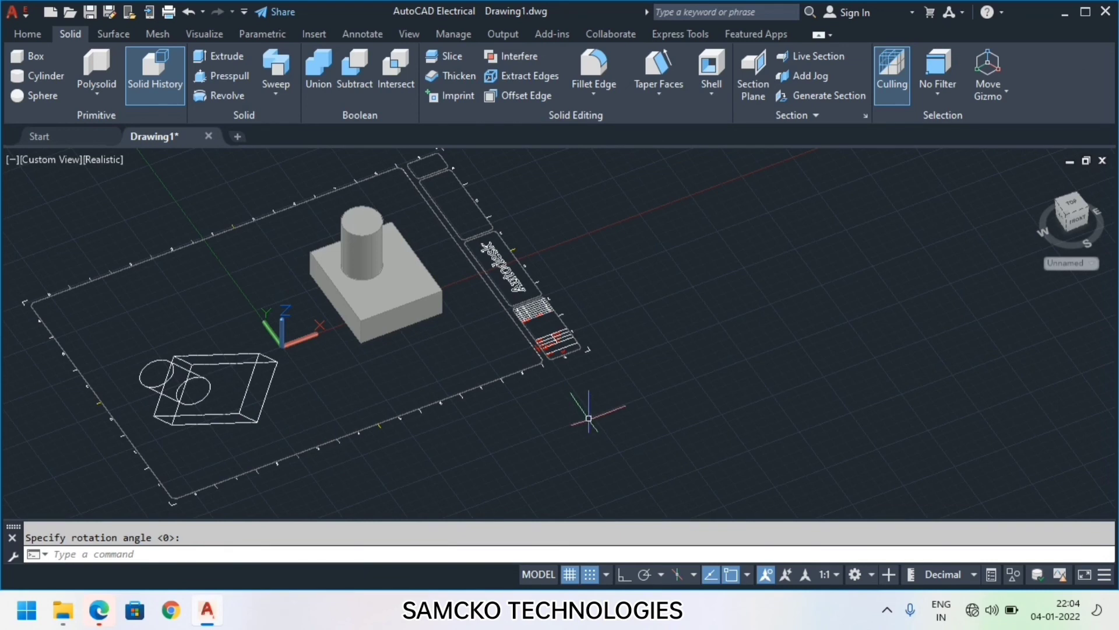
- Switch the visual style to 2D Wireframe and check how the box and cylinder select as solids
left_click(816, 116)
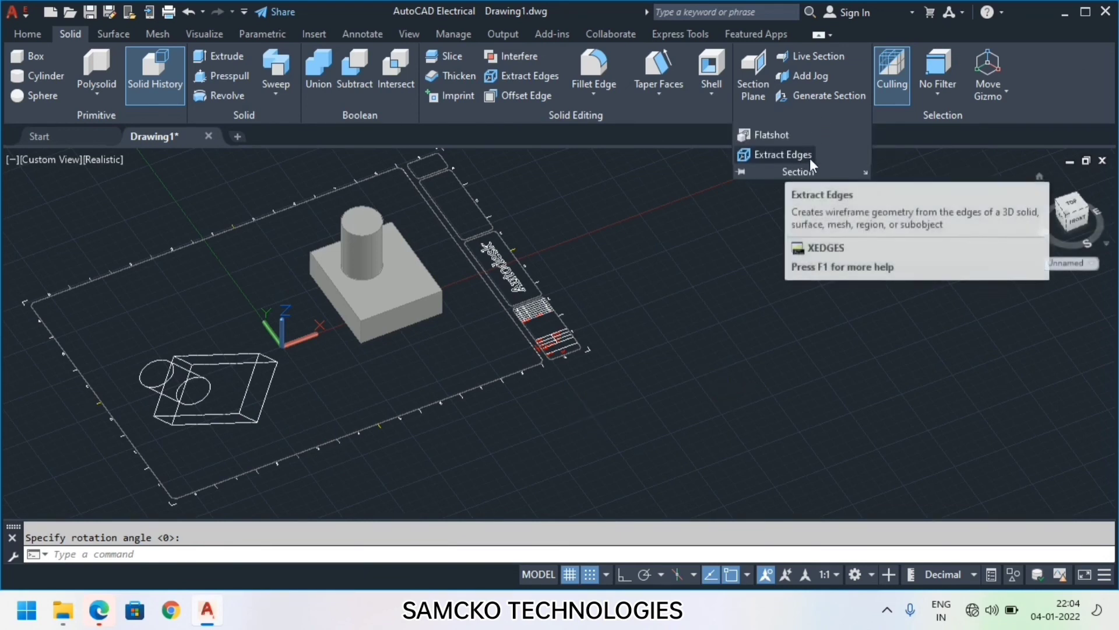
key("Escape")
left_click(411, 309)
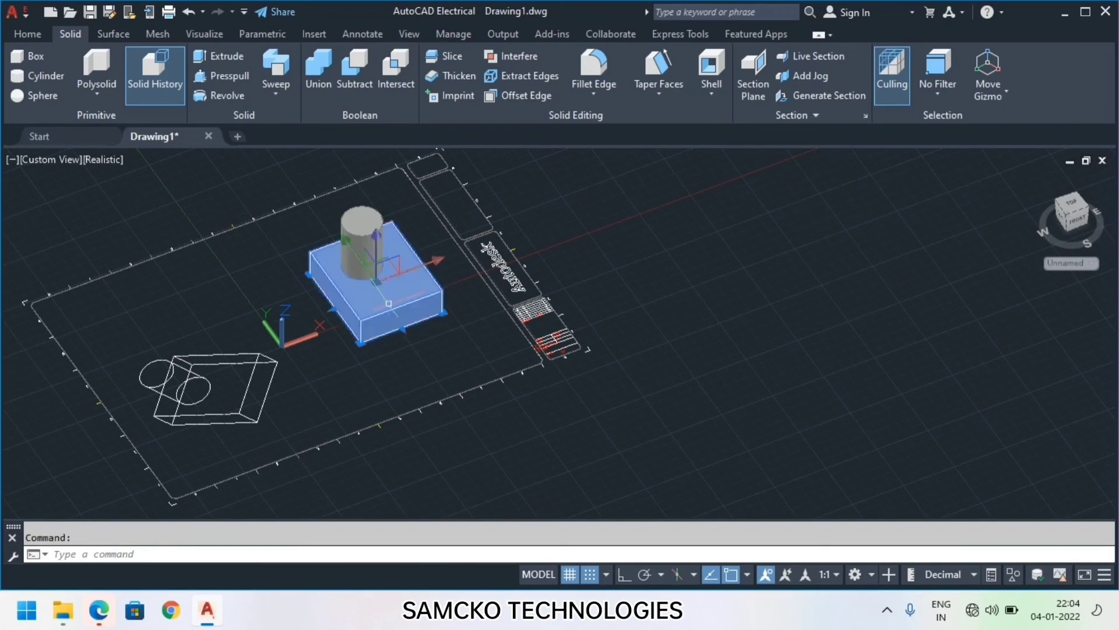
left_click(29, 35)
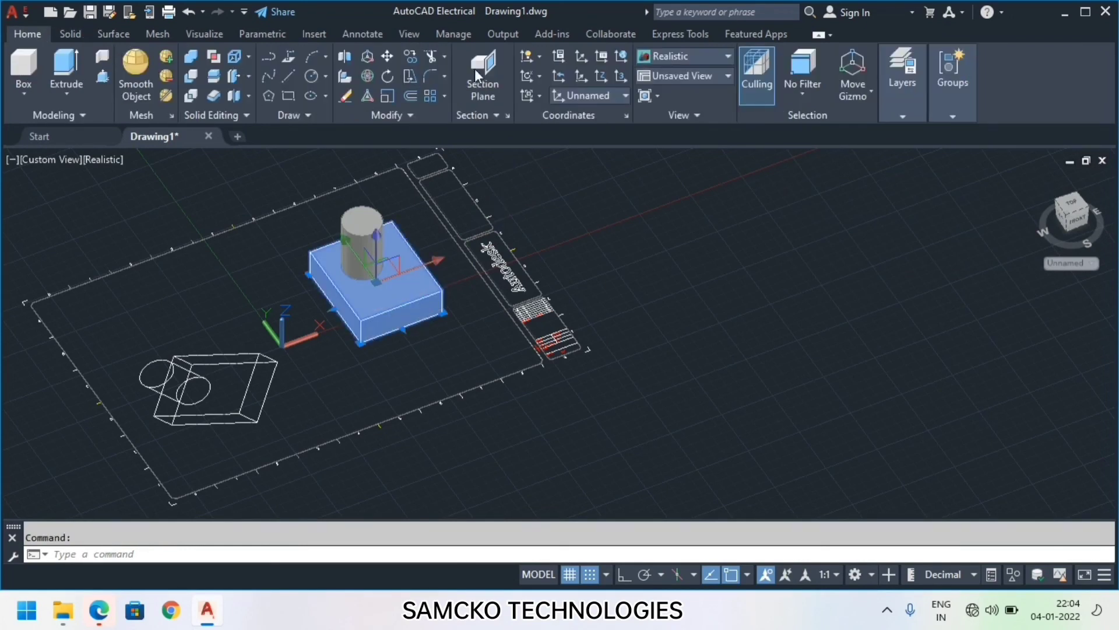
left_click(663, 58)
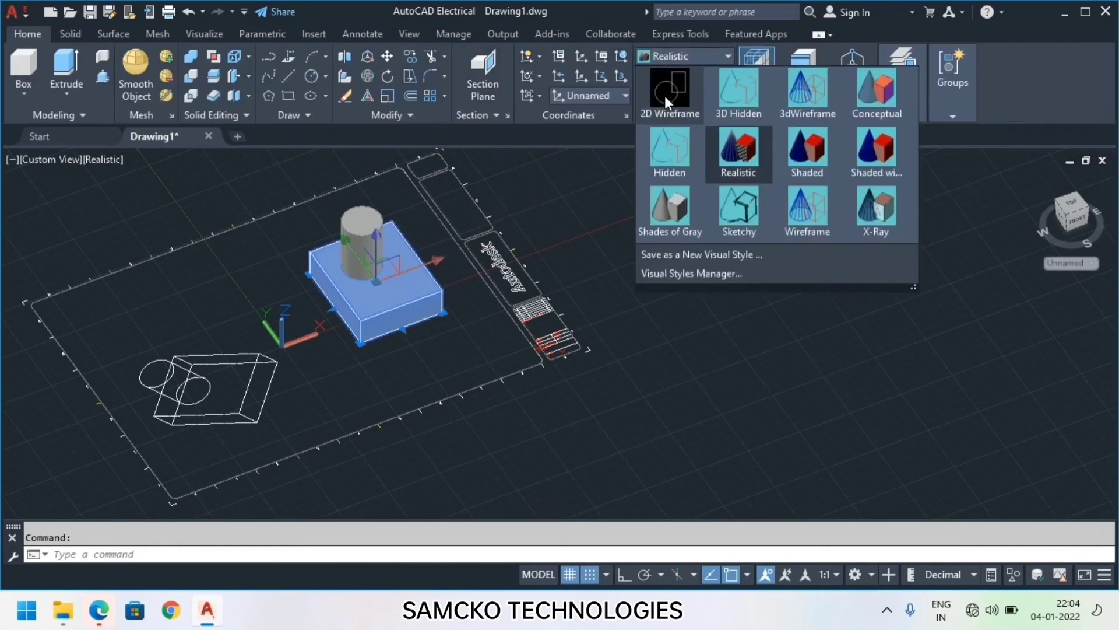
left_click(664, 95)
scroll(320, 272, "up", 2)
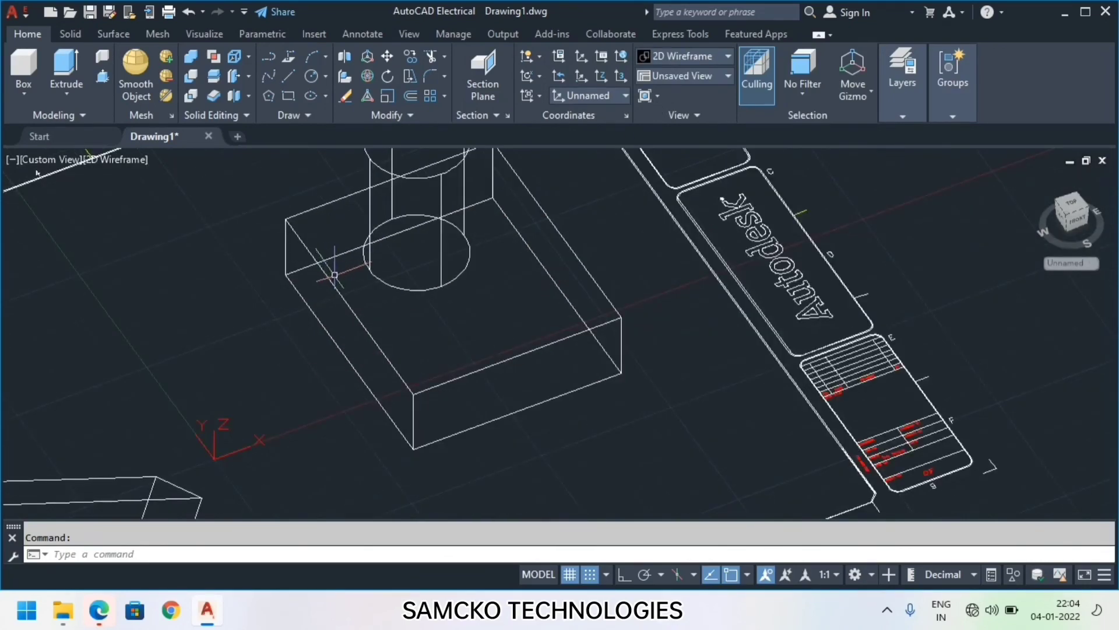
left_click(408, 327)
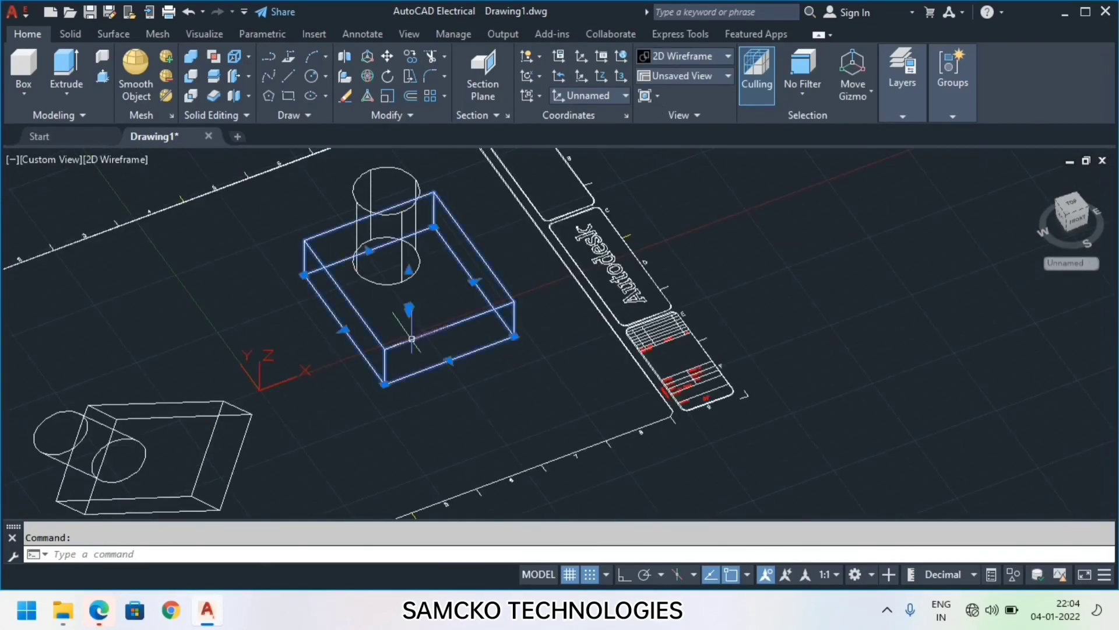
left_click(353, 188)
key("Escape")
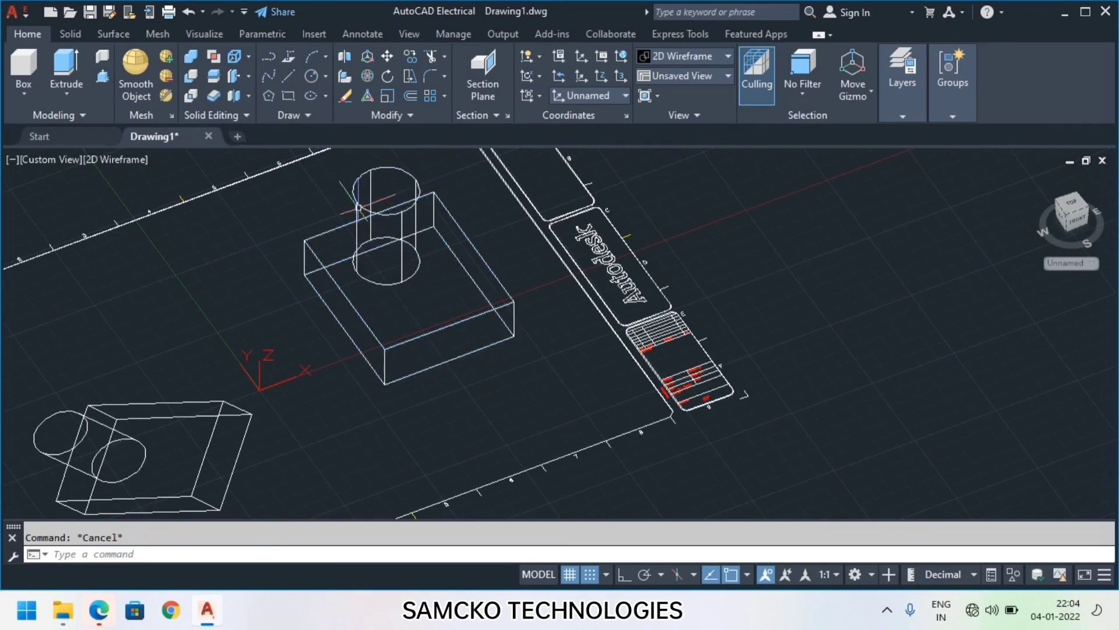
left_click(409, 343)
key("Escape")
- Extract the edges of the solid box as wireframe geometry
left_click(75, 34)
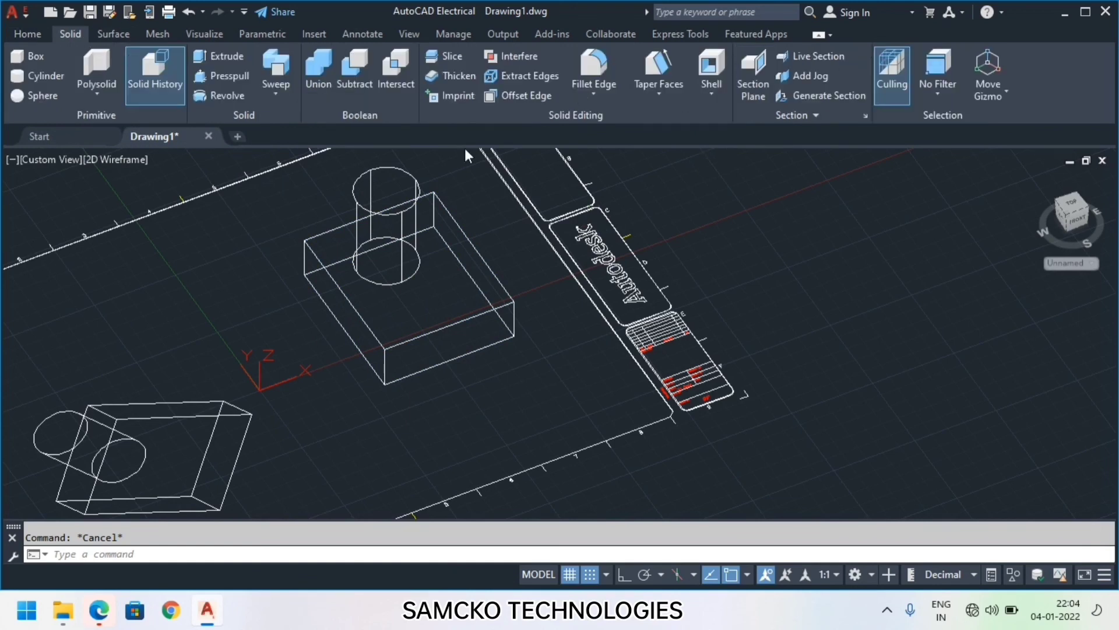
left_click(809, 112)
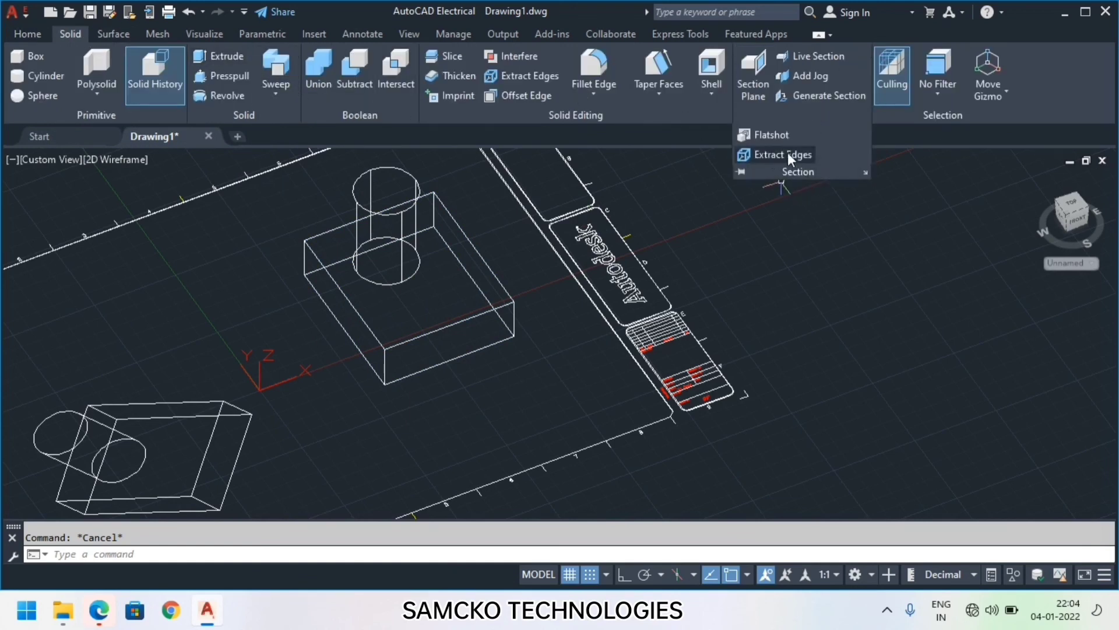
left_click(786, 154)
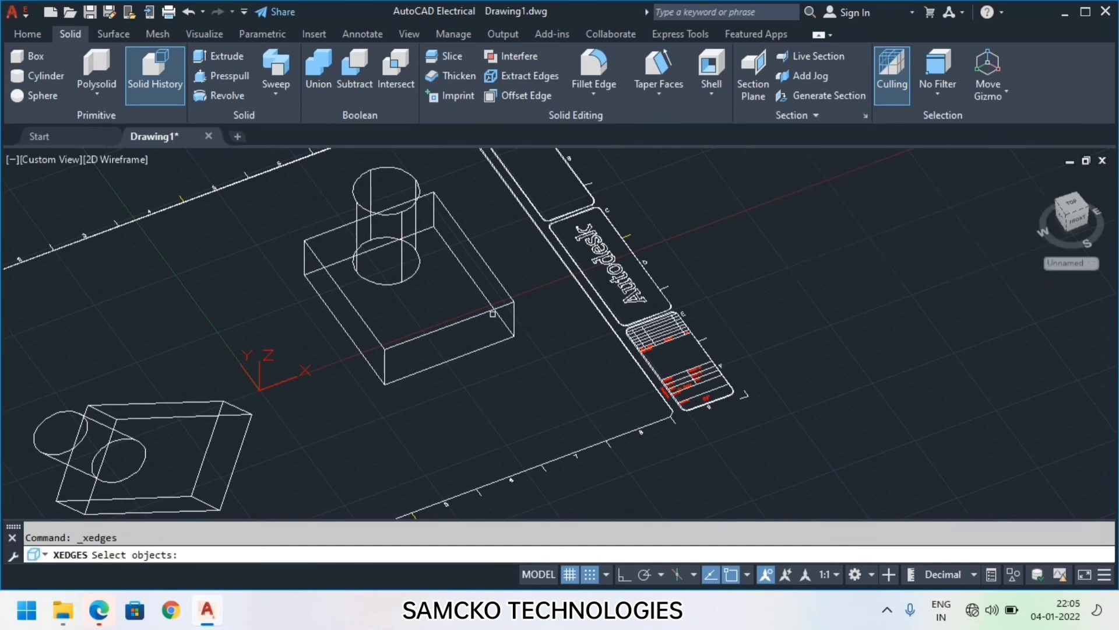
left_click(489, 311)
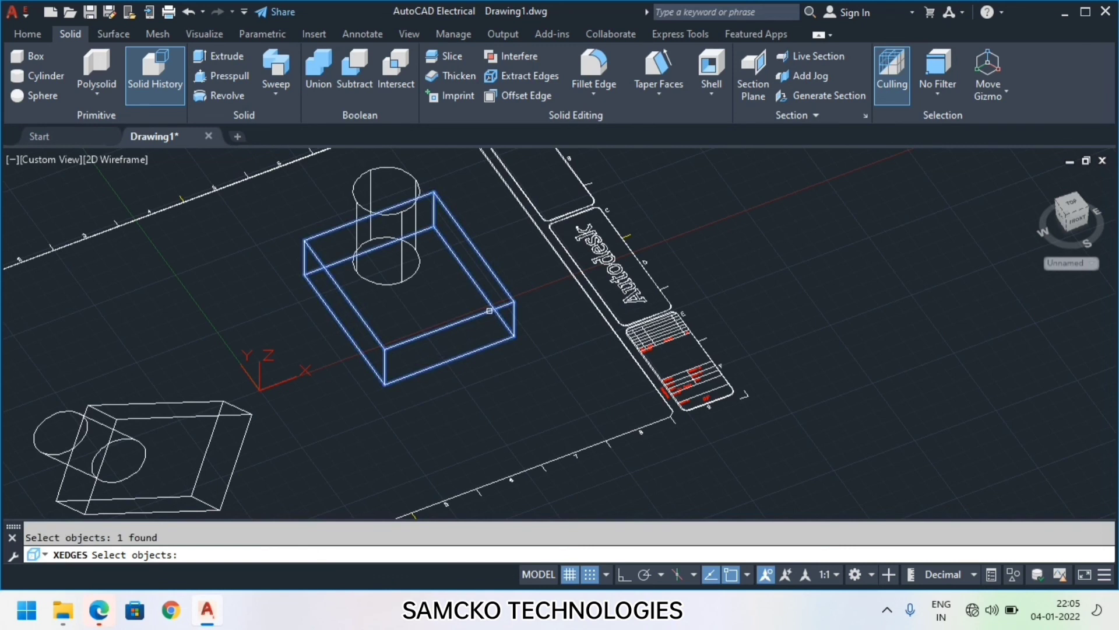
key("Return")
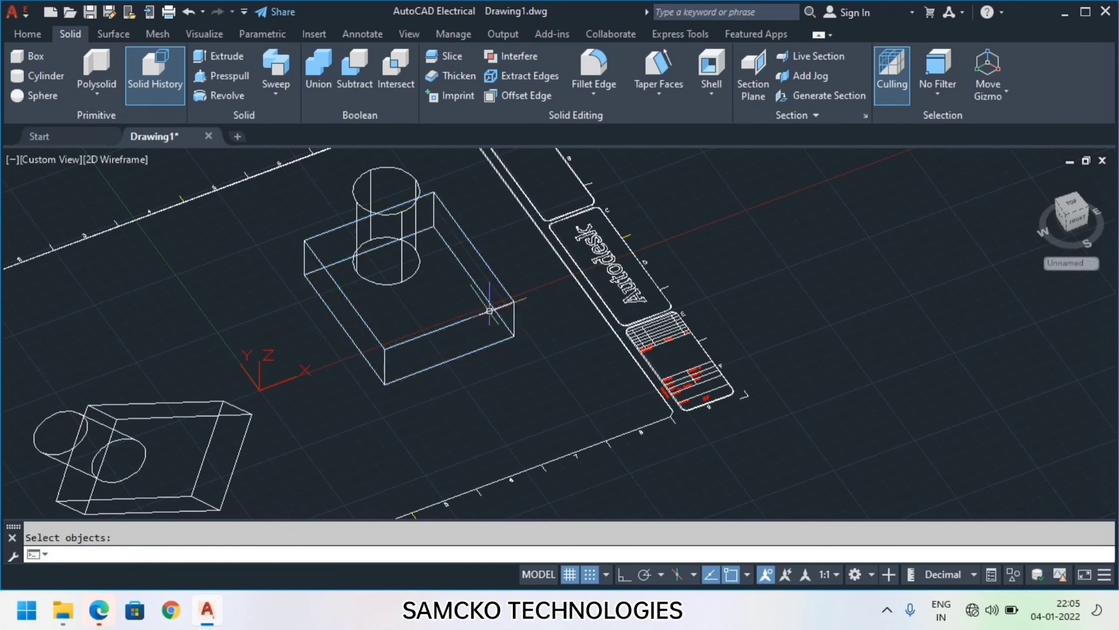
- Select the extracted upper and lower edge lines on the box's front face
left_click(450, 324)
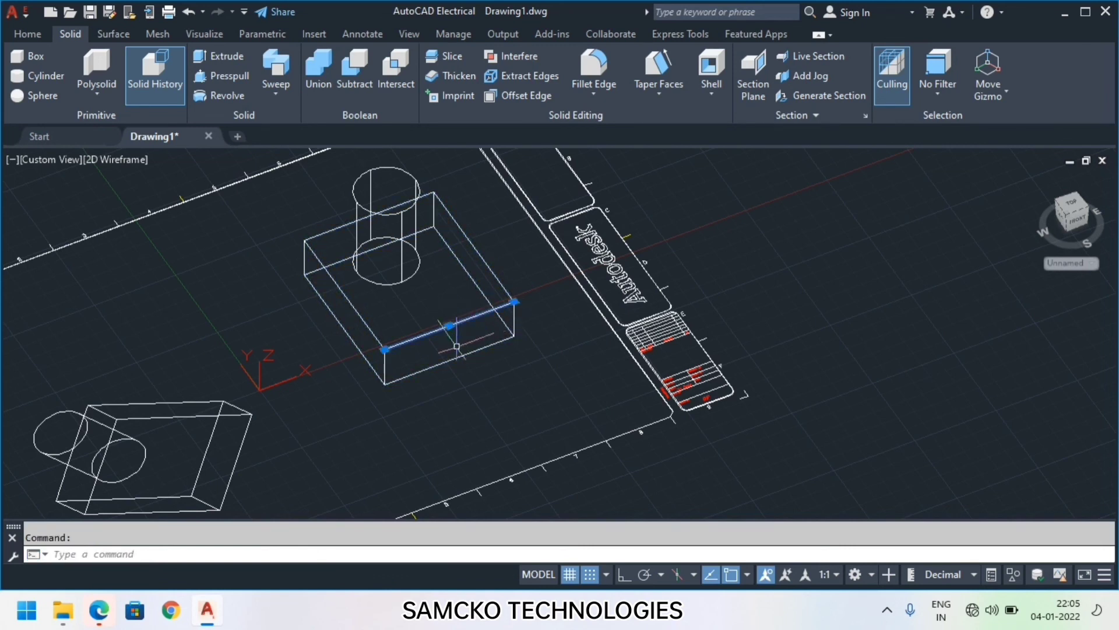
left_click(450, 360)
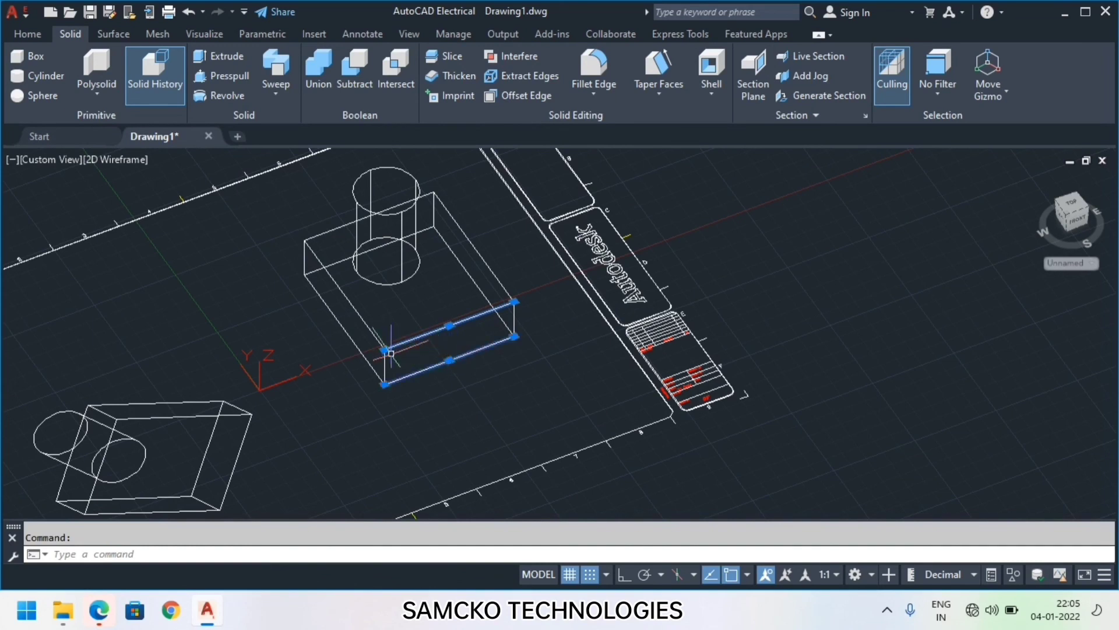